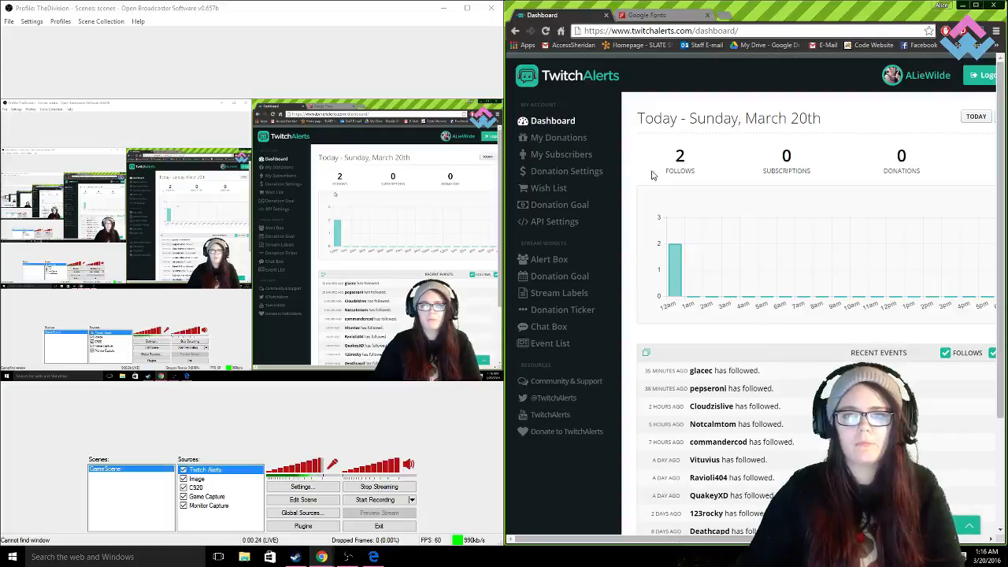
- Open the Alert Box widget page and bring its settings section into view
{"action": "left_click", "coordinate": [553, 262]}
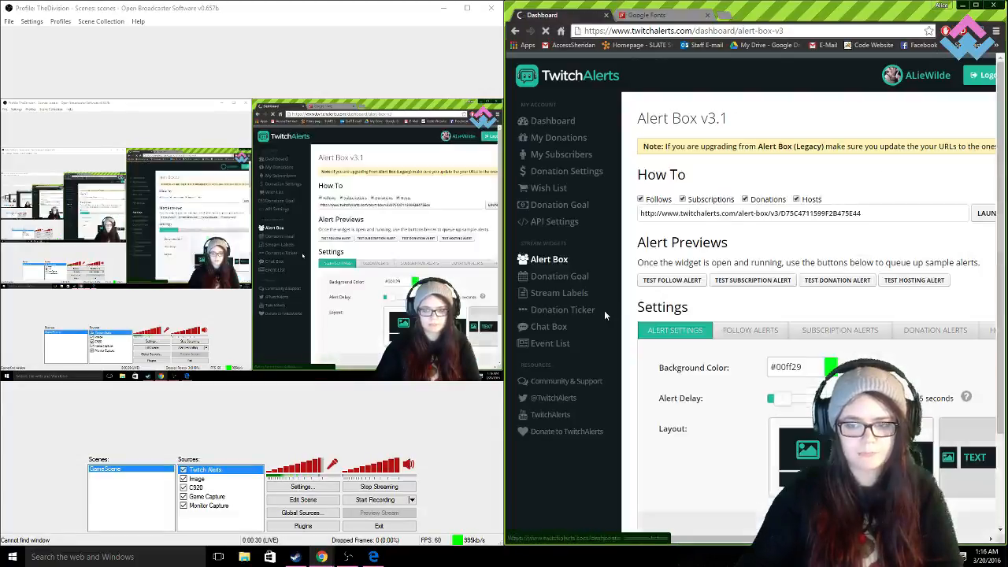
{"action": "left_click_drag", "start_coordinate": [733, 539], "coordinate": [796, 539]}
{"action": "scroll", "coordinate": [789, 469], "scroll_direction": "down", "scroll_amount": 1}
{"action": "scroll", "coordinate": [789, 469], "scroll_direction": "down", "scroll_amount": 1}
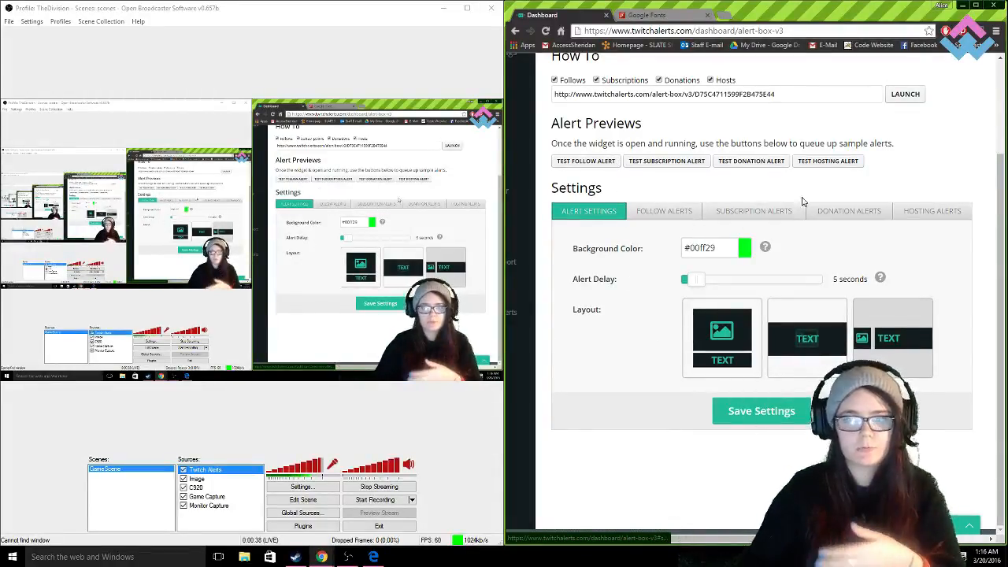
- Display the follow alert settings of the Alert Box
{"action": "left_click", "coordinate": [660, 213]}
{"action": "scroll", "coordinate": [937, 434], "scroll_direction": "down", "scroll_amount": 1}
{"action": "left_click_drag", "start_coordinate": [998, 331], "coordinate": [999, 371]}
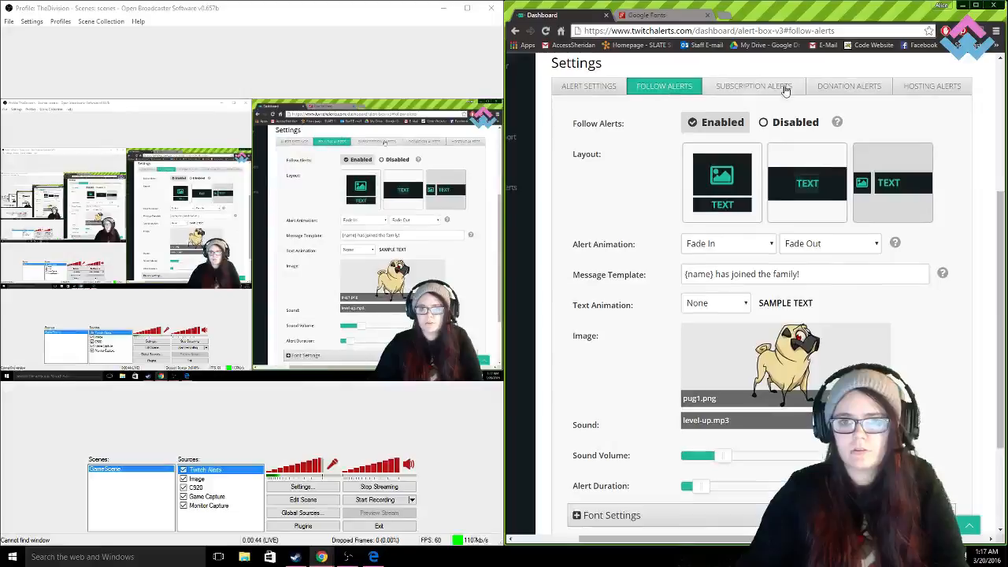
{"action": "left_click_drag", "start_coordinate": [1001, 254], "coordinate": [1001, 263]}
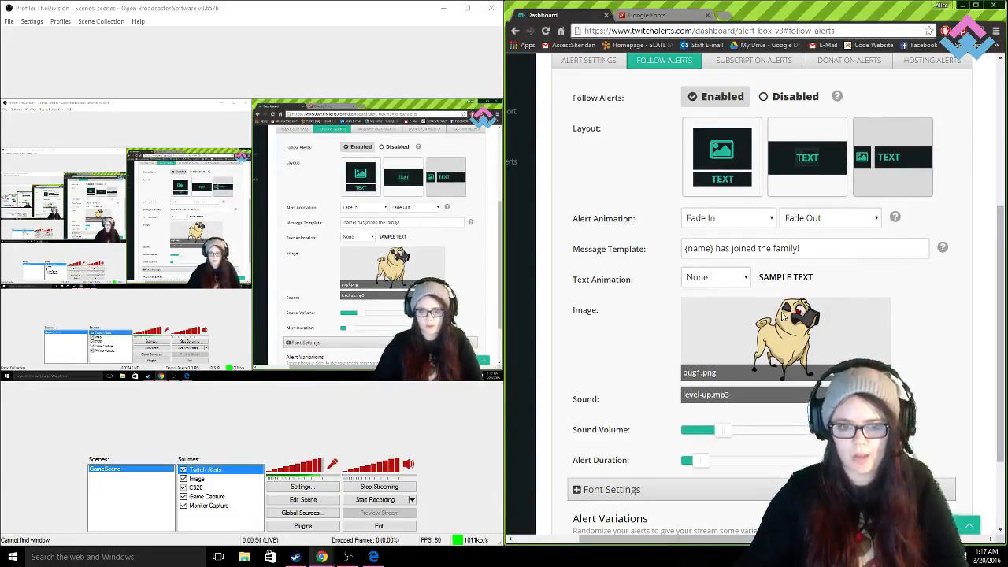
- Add "The Amazing" before {name} in the follow alert's message template so it reads "The Amazing {name} has joined the family!"
{"action": "left_click_drag", "start_coordinate": [802, 248], "coordinate": [698, 249]}
{"action": "left_click", "coordinate": [811, 250]}
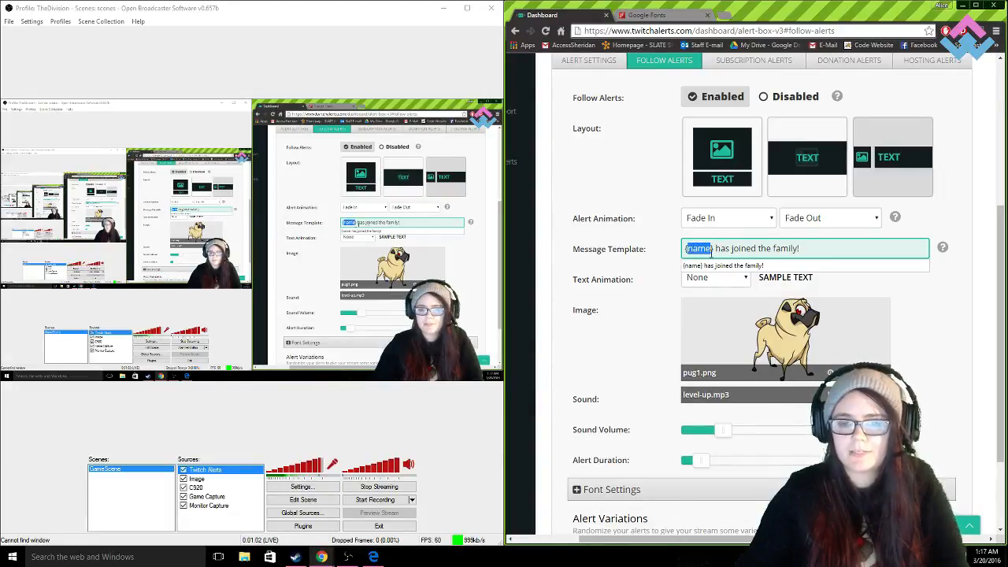
{"action": "left_click", "coordinate": [803, 249]}
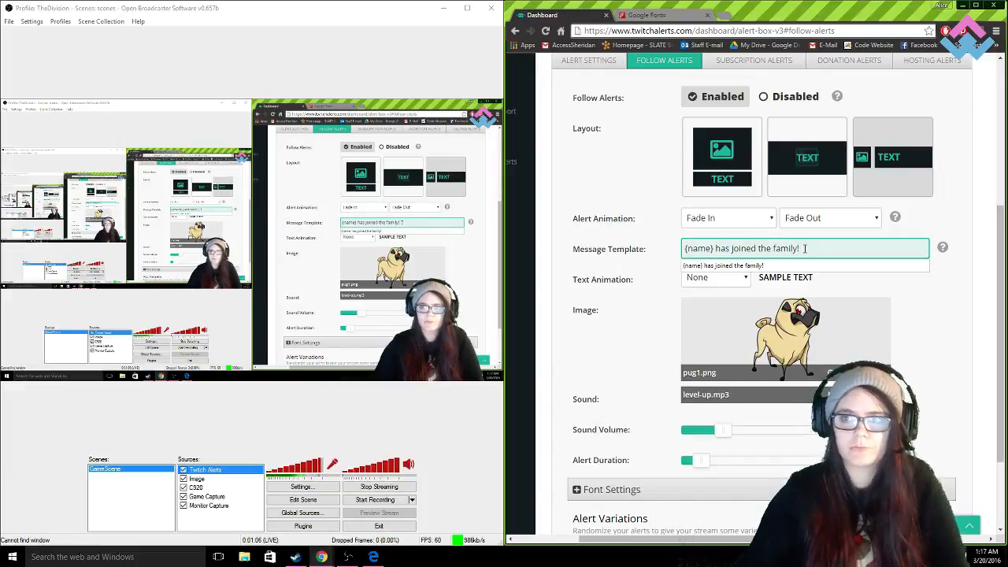
{"action": "mouse_move", "coordinate": [803, 249]}
{"action": "left_mouse_down"}
{"action": "mouse_move", "coordinate": [721, 247]}
{"action": "mouse_move", "coordinate": [797, 248]}
{"action": "left_mouse_up"}
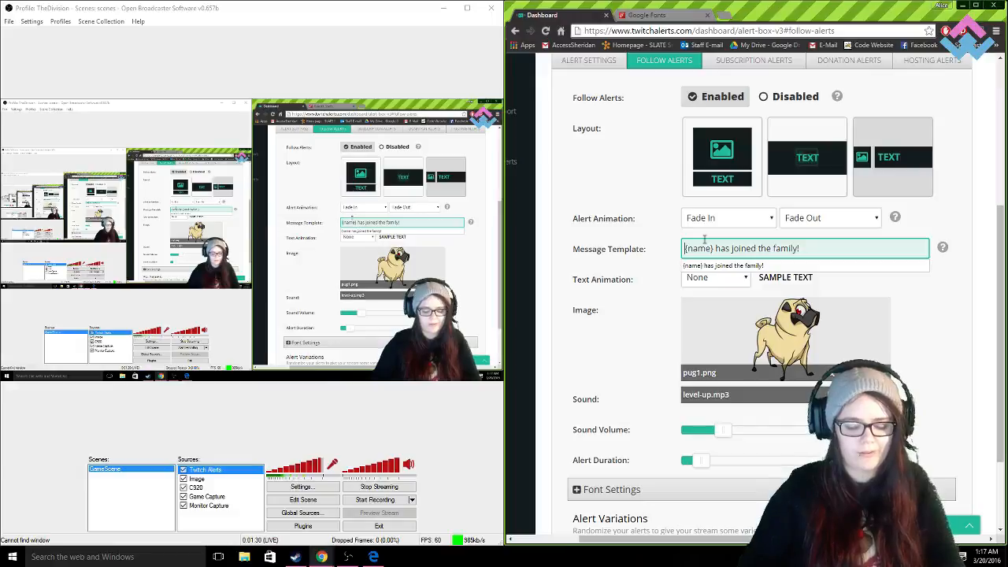
{"action": "type", "text": "The Amazing"}
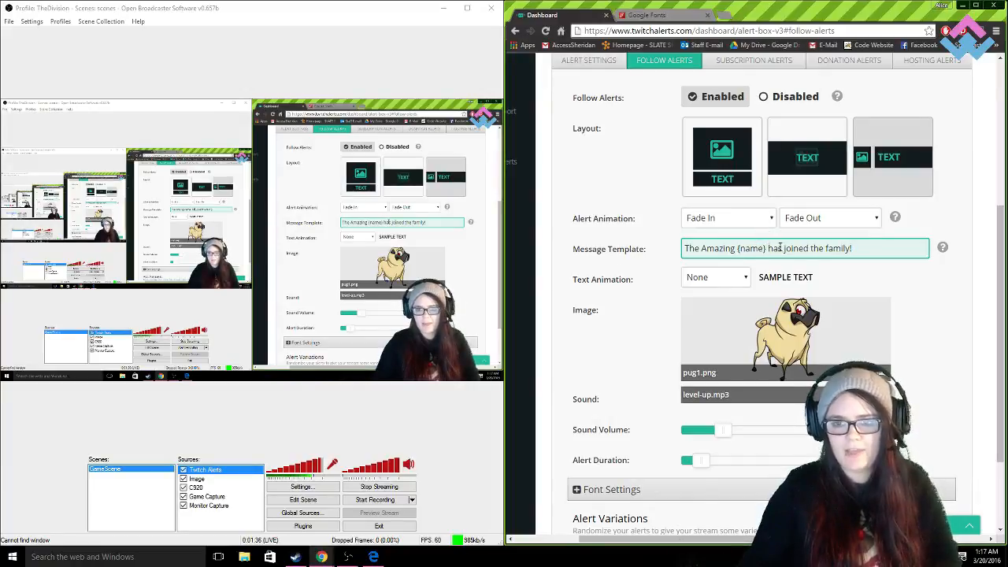
- Review the follow alert's image, sound and duration options, and expand its font settings
{"action": "scroll", "coordinate": [866, 410], "scroll_direction": "down", "scroll_amount": 1}
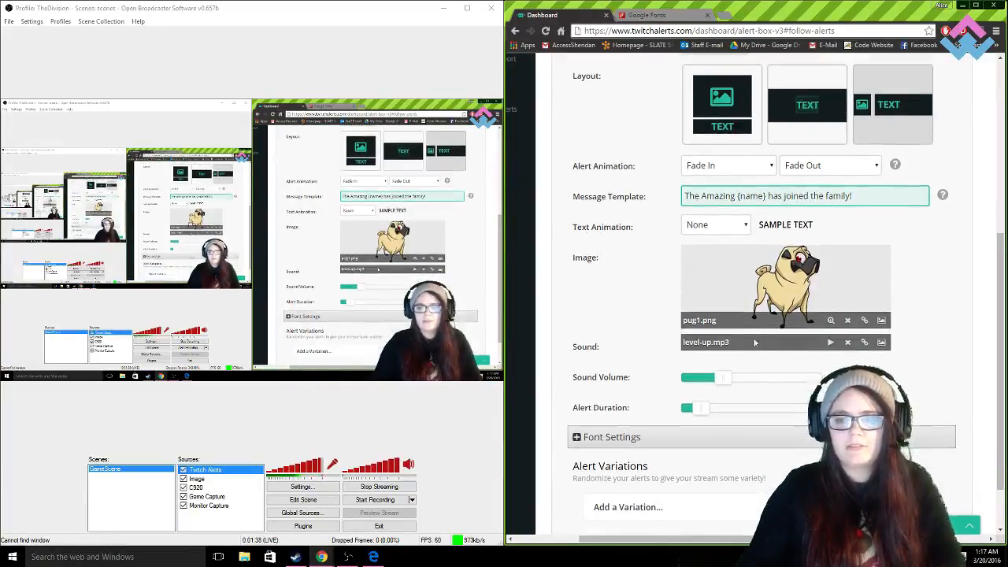
{"action": "scroll", "coordinate": [727, 364], "scroll_direction": "down", "scroll_amount": 1}
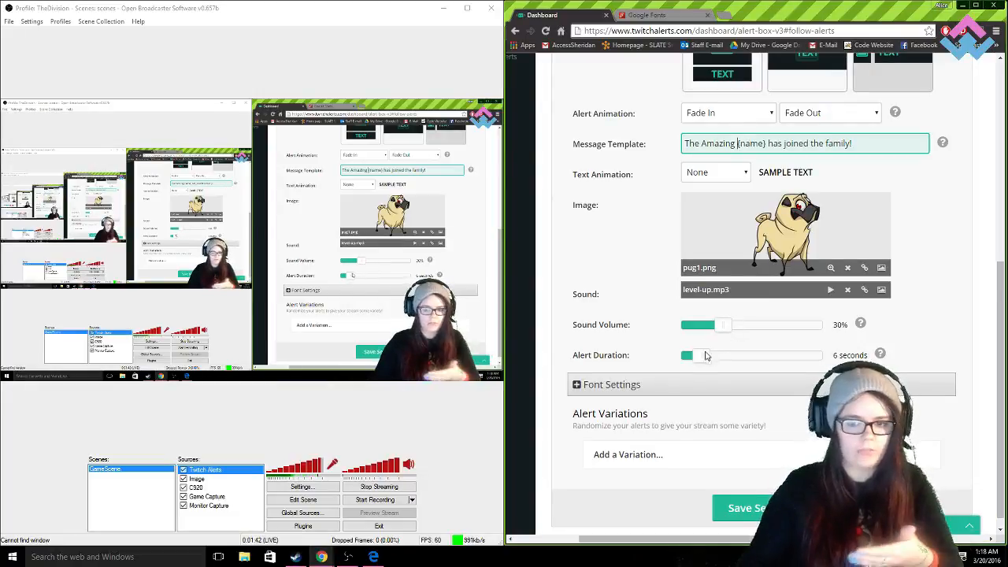
{"action": "scroll", "coordinate": [653, 402], "scroll_direction": "up", "scroll_amount": 3}
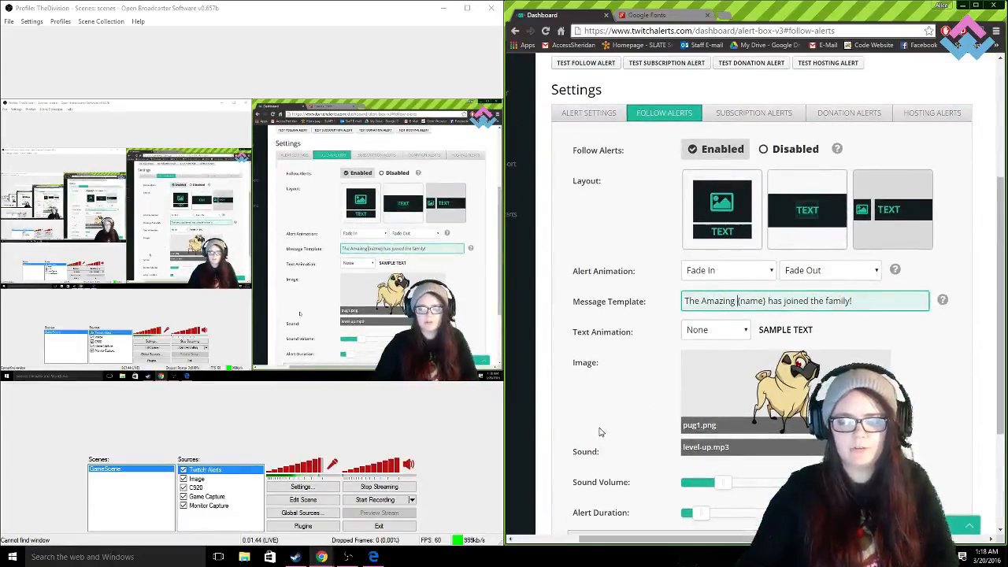
{"action": "scroll", "coordinate": [601, 426], "scroll_direction": "down", "scroll_amount": 3}
{"action": "left_click", "coordinate": [577, 386]}
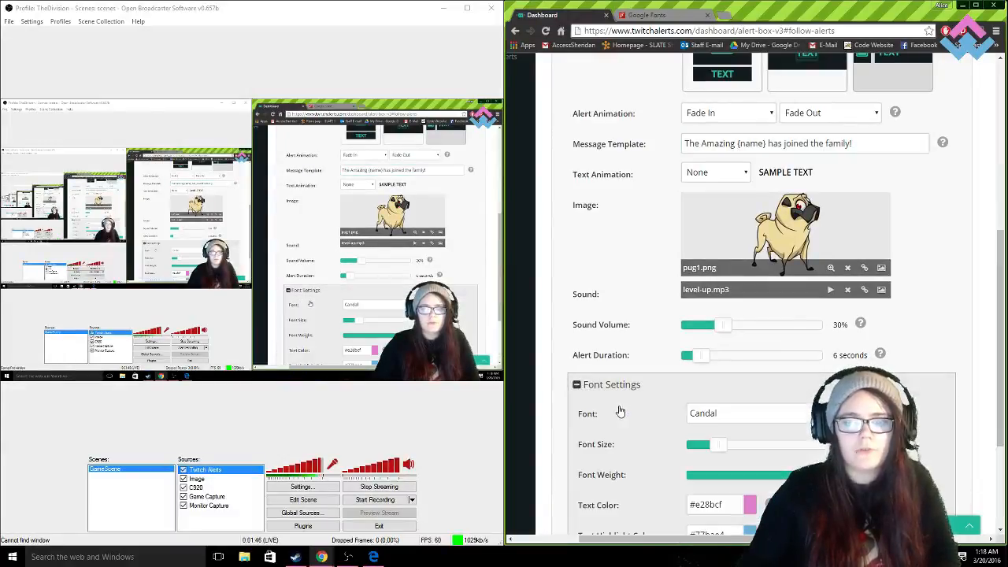
{"action": "scroll", "coordinate": [709, 315], "scroll_direction": "down", "scroll_amount": 3}
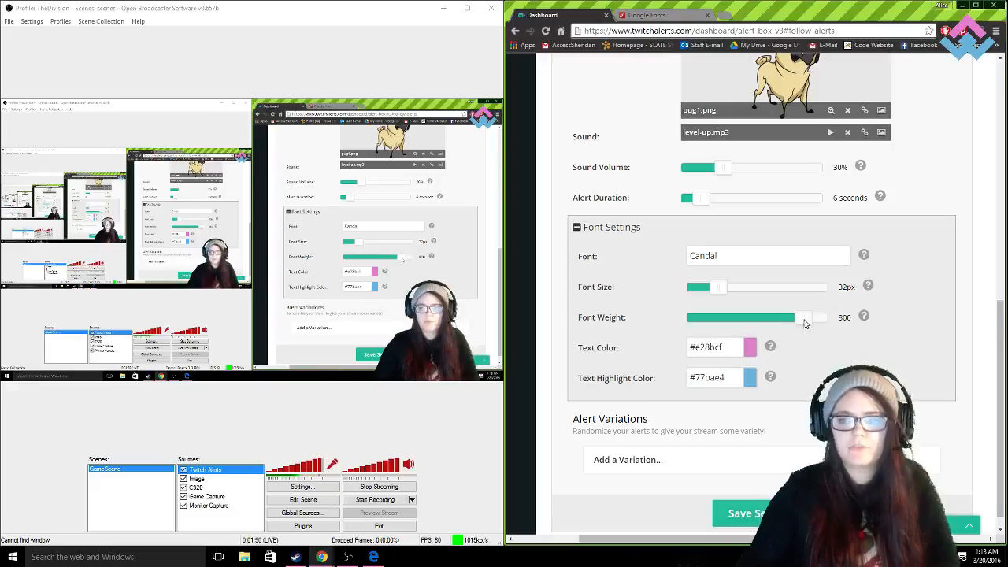
- Compare the text color and text highlight color options with the plain text and {name} parts of the message template
{"action": "mouse_move", "coordinate": [586, 348]}
{"action": "left_mouse_down"}
{"action": "mouse_move", "coordinate": [627, 352]}
{"action": "mouse_move", "coordinate": [582, 349]}
{"action": "left_mouse_up"}
{"action": "left_click", "coordinate": [627, 350]}
{"action": "scroll", "coordinate": [622, 305], "scroll_direction": "up", "scroll_amount": 3}
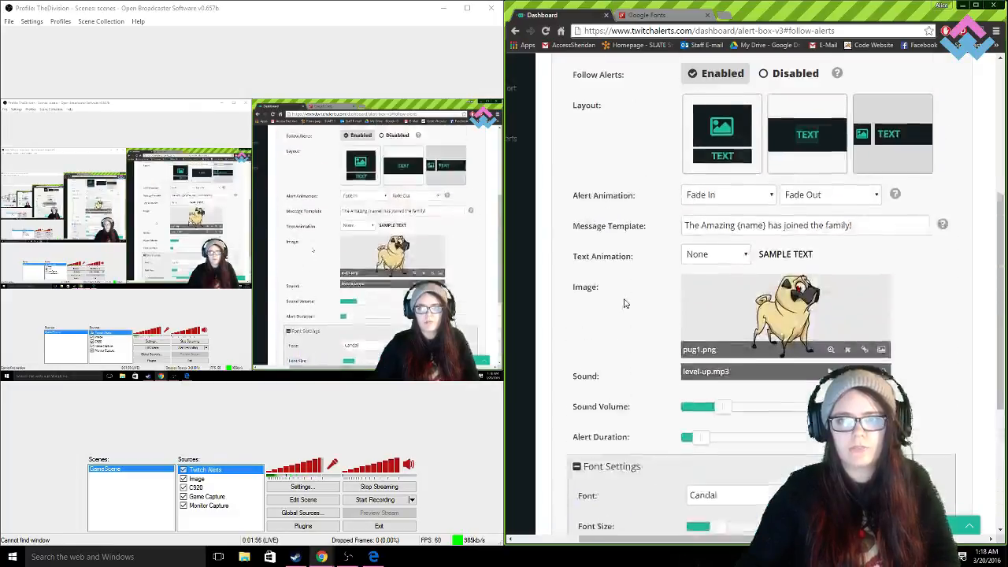
{"action": "left_click_drag", "start_coordinate": [877, 254], "coordinate": [777, 251]}
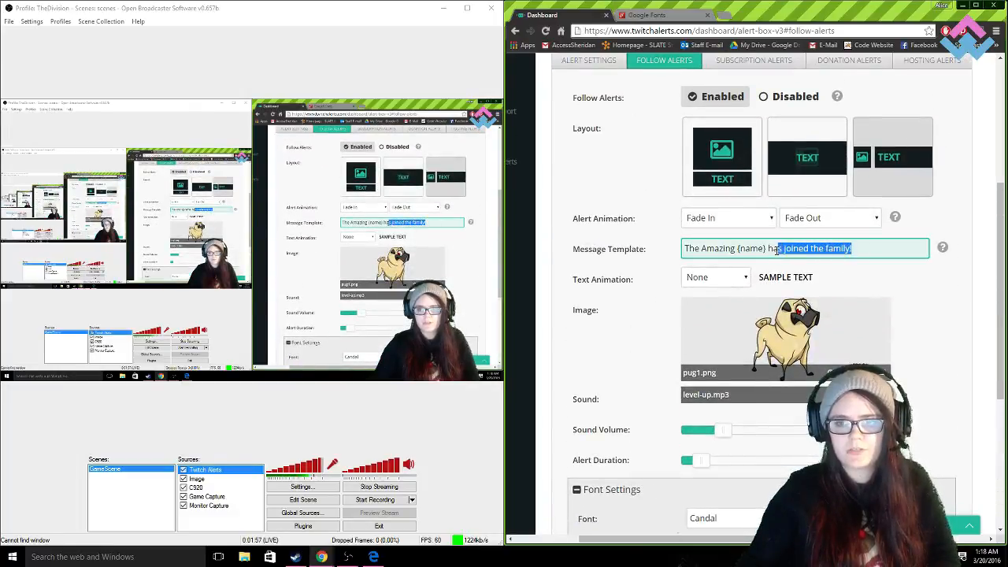
{"action": "double_click", "coordinate": [736, 249]}
{"action": "scroll", "coordinate": [604, 383], "scroll_direction": "down", "scroll_amount": 4}
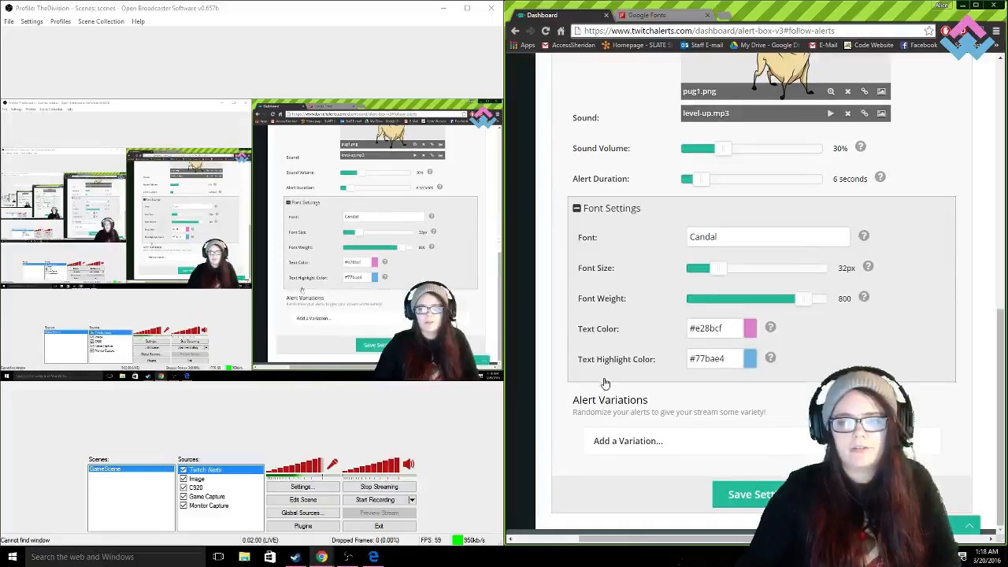
{"action": "scroll", "coordinate": [653, 345], "scroll_direction": "up", "scroll_amount": 3}
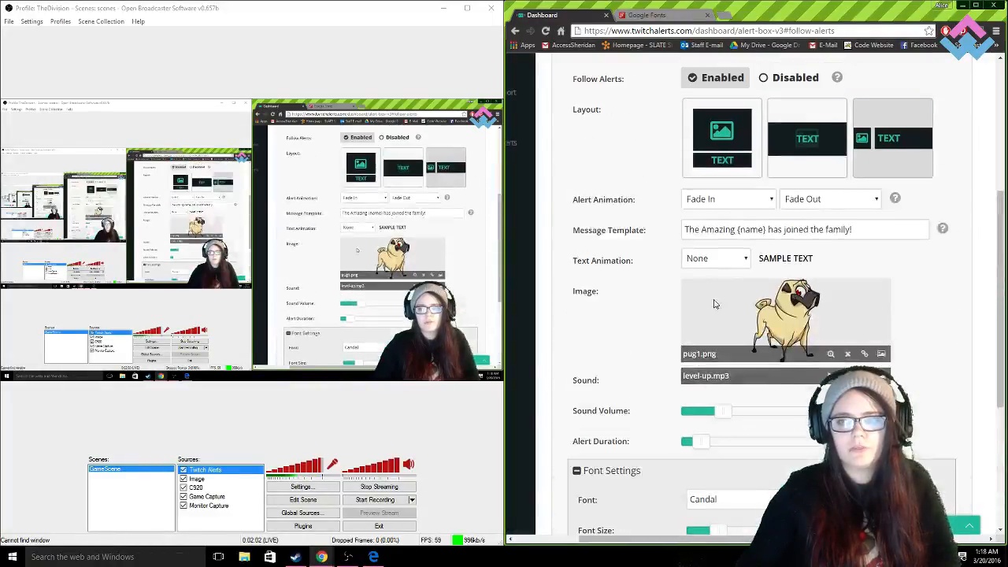
{"action": "left_click", "coordinate": [756, 227]}
{"action": "left_click_drag", "start_coordinate": [765, 229], "coordinate": [742, 231]}
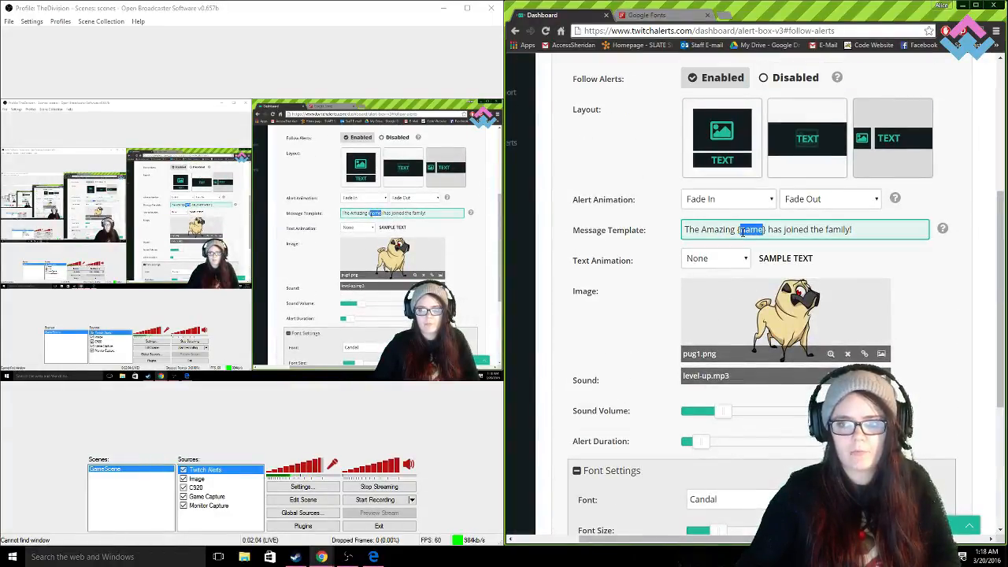
{"action": "left_click", "coordinate": [920, 304]}
{"action": "scroll", "coordinate": [925, 328], "scroll_direction": "down", "scroll_amount": 1}
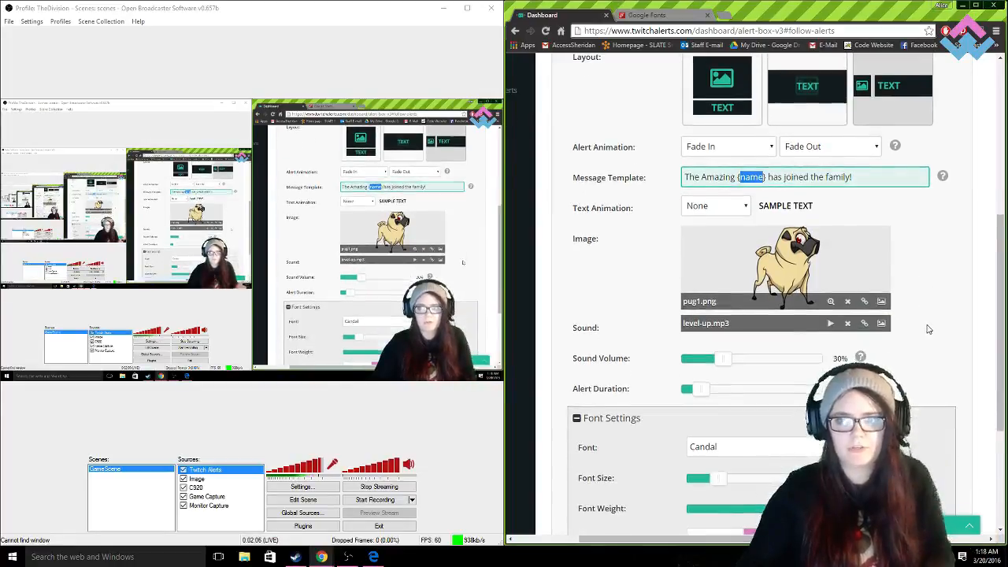
{"action": "scroll", "coordinate": [941, 350], "scroll_direction": "down", "scroll_amount": 3}
{"action": "scroll", "coordinate": [937, 366], "scroll_direction": "up", "scroll_amount": 2}
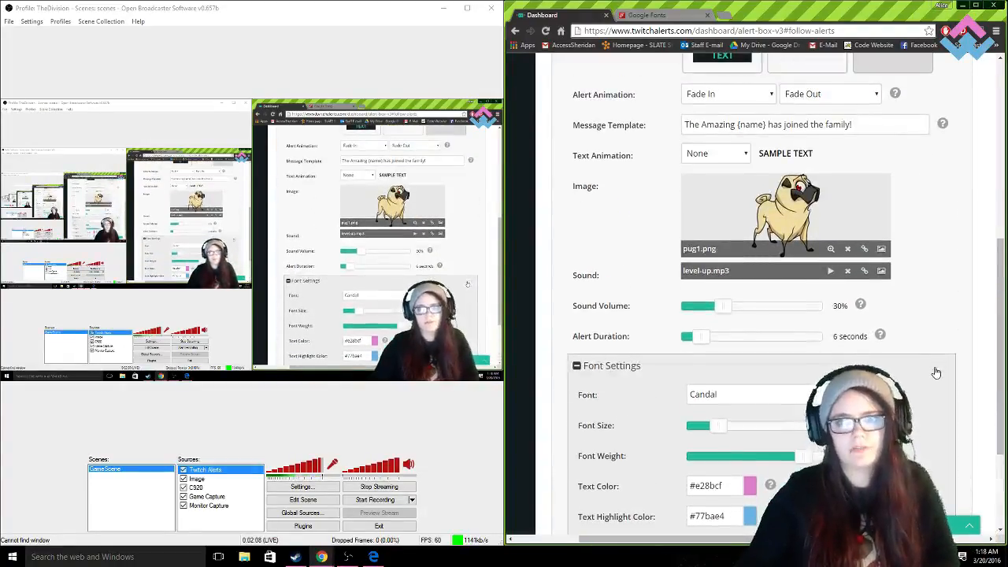
{"action": "scroll", "coordinate": [935, 382], "scroll_direction": "down", "scroll_amount": 2}
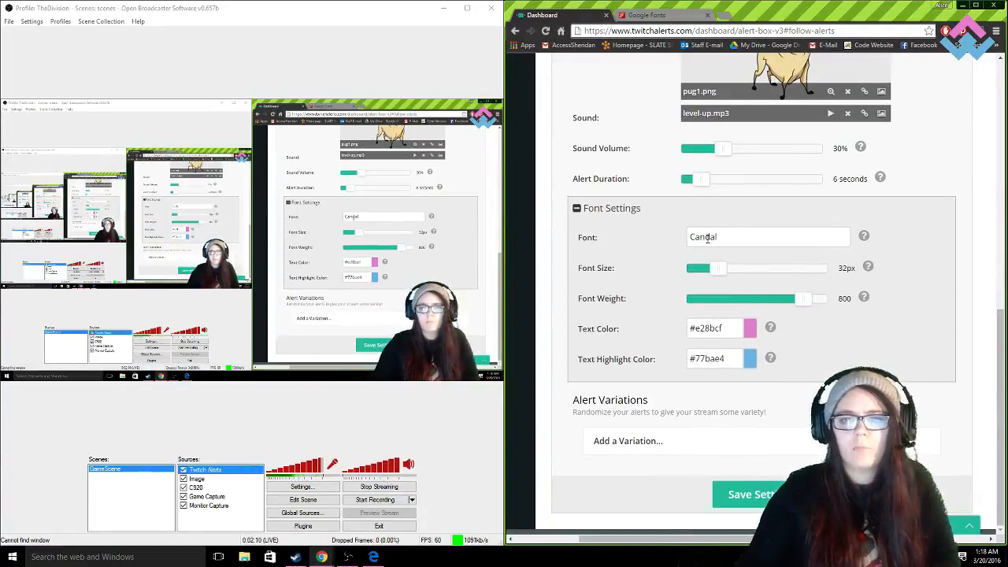
- Look up alternative font names for the alert's font field on Google Fonts, such as Passion One
{"action": "double_click", "coordinate": [764, 237]}
{"action": "left_click", "coordinate": [730, 241]}
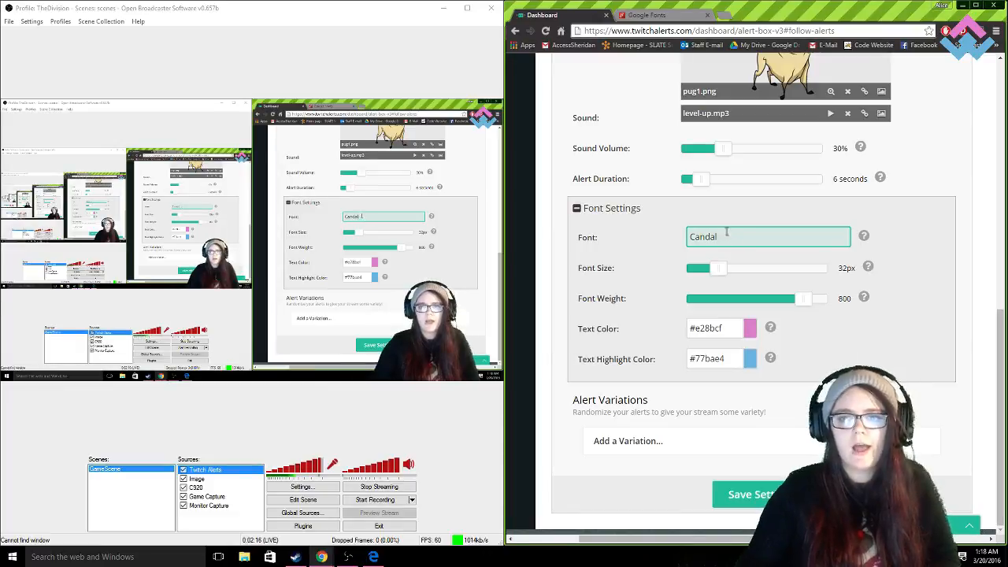
{"action": "left_click", "coordinate": [646, 15]}
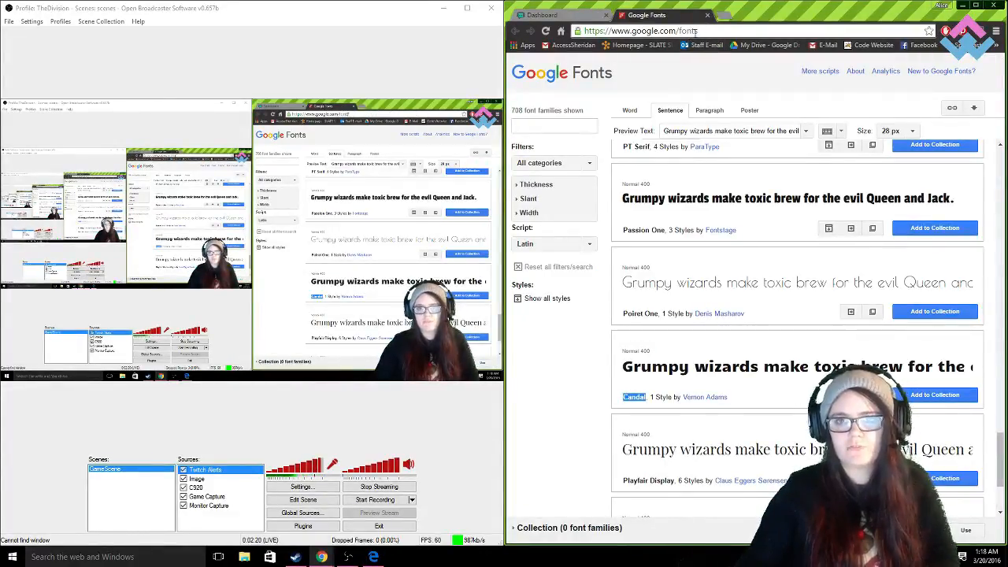
{"action": "left_click_drag", "start_coordinate": [698, 30], "coordinate": [675, 30]}
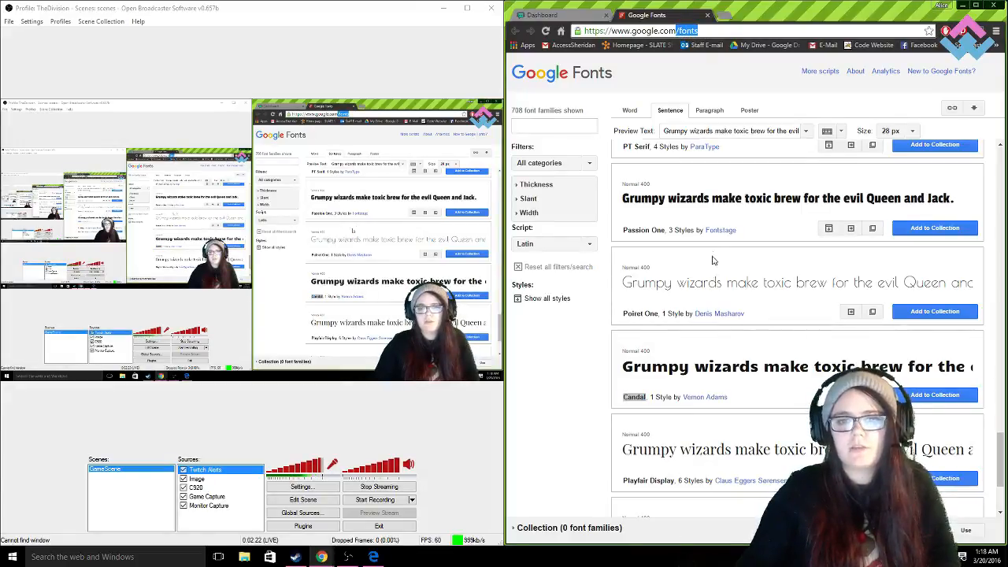
{"action": "left_click", "coordinate": [650, 230]}
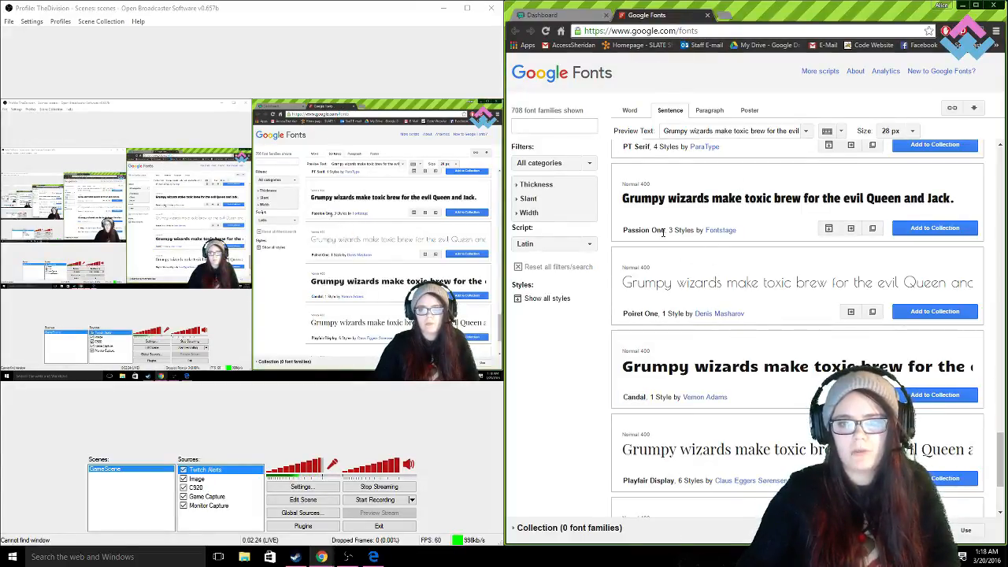
{"action": "left_click_drag", "start_coordinate": [664, 231], "coordinate": [621, 239]}
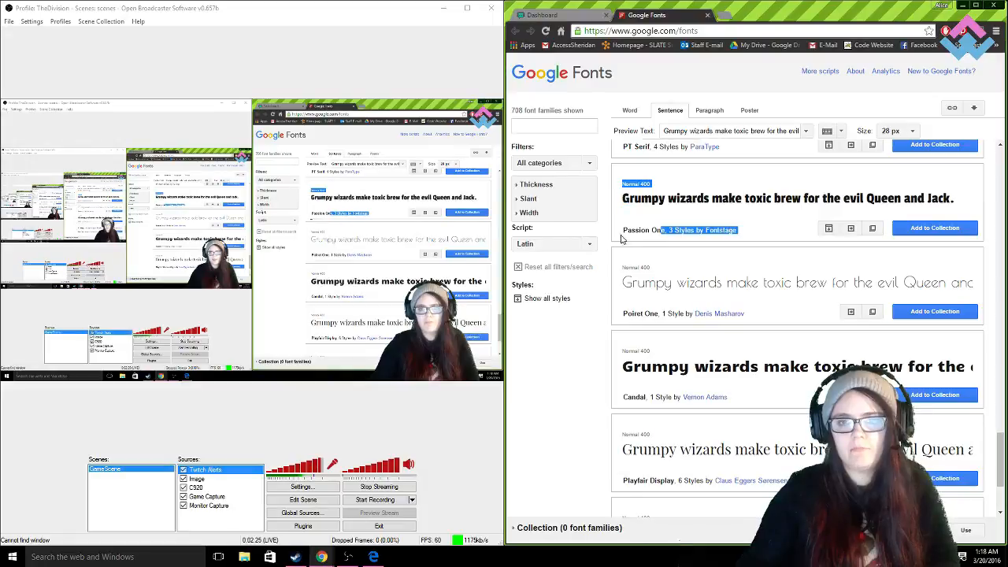
- Return to the TwitchAlerts dashboard and save the follow alert settings with the Candal font kept
{"action": "left_click", "coordinate": [575, 16]}
{"action": "left_click_drag", "start_coordinate": [761, 234], "coordinate": [653, 234]}
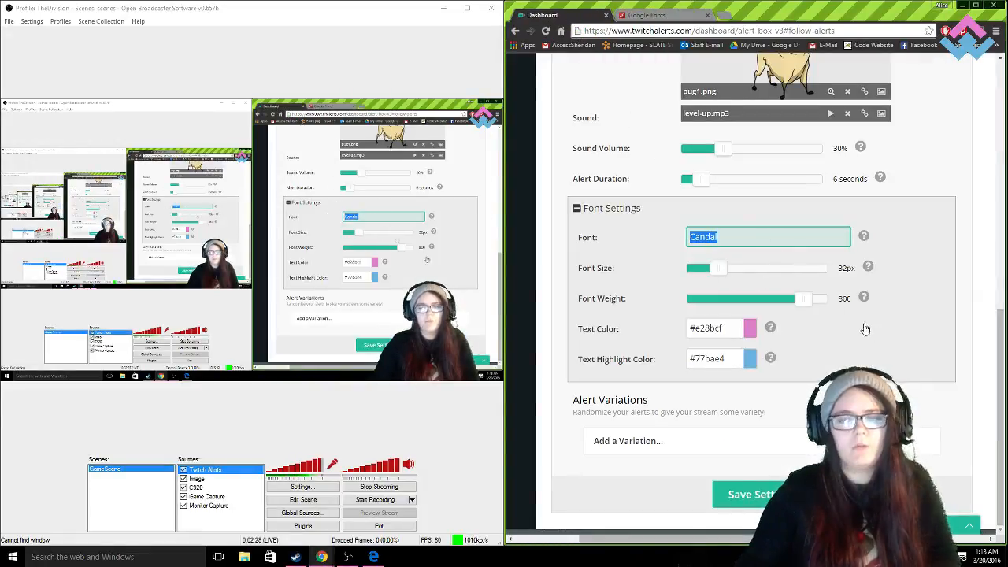
{"action": "mouse_move", "coordinate": [733, 237]}
{"action": "left_mouse_down"}
{"action": "mouse_move", "coordinate": [685, 234]}
{"action": "mouse_move", "coordinate": [746, 237]}
{"action": "left_mouse_up"}
{"action": "left_click", "coordinate": [759, 493]}
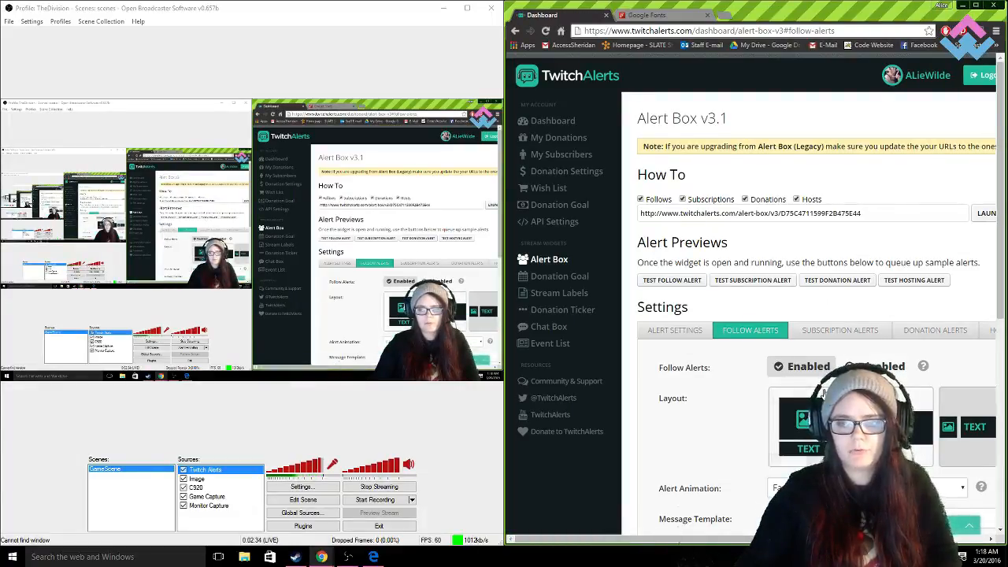
- Look through the subscription alert settings and the donation alert settings, including the donation message template, image and sound
{"action": "scroll", "coordinate": [780, 386], "scroll_direction": "down", "scroll_amount": 5}
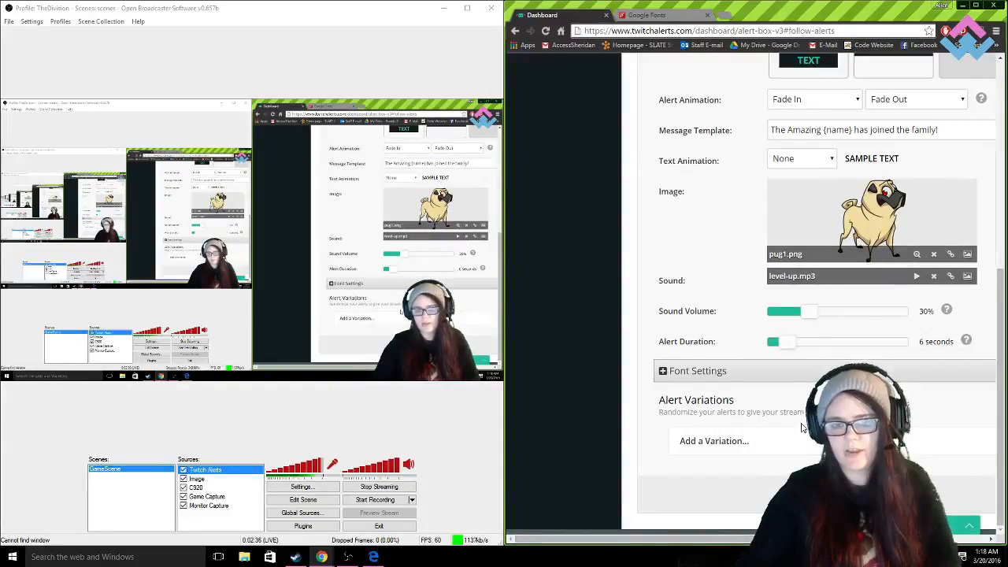
{"action": "scroll", "coordinate": [802, 427], "scroll_direction": "up", "scroll_amount": 3}
{"action": "scroll", "coordinate": [802, 428], "scroll_direction": "right", "scroll_amount": 2}
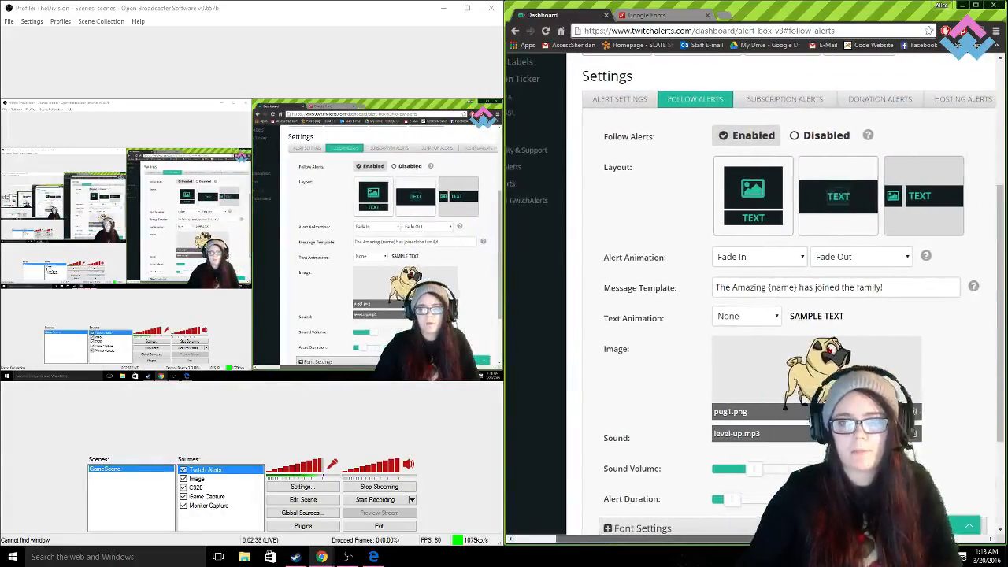
{"action": "left_click_drag", "start_coordinate": [787, 539], "coordinate": [799, 539]}
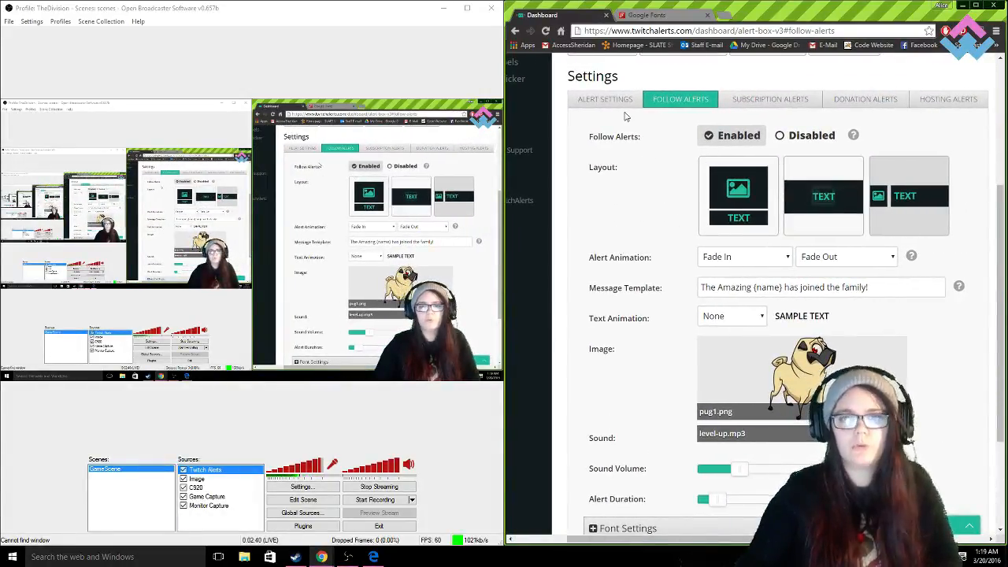
{"action": "scroll", "coordinate": [670, 183], "scroll_direction": "up", "scroll_amount": 1}
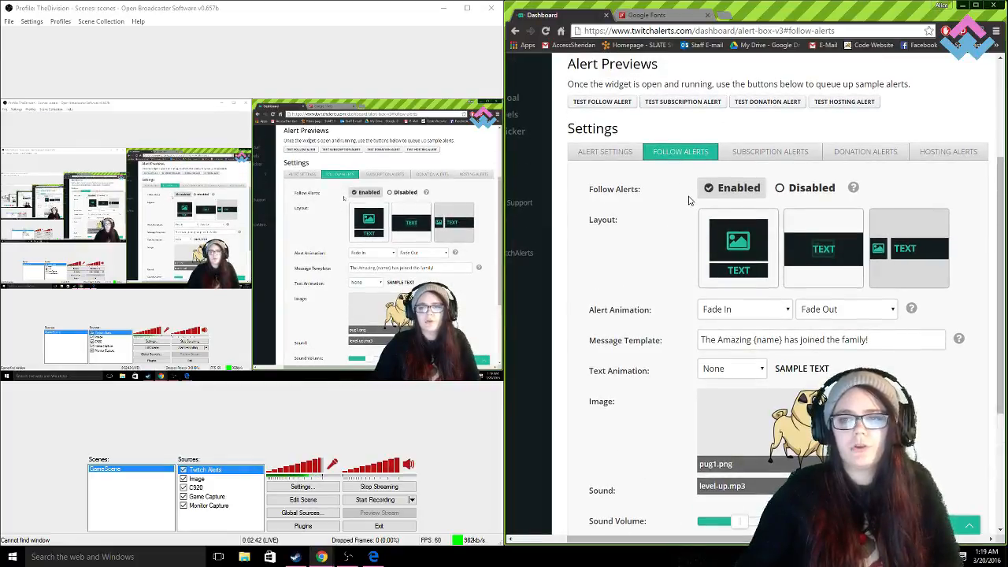
{"action": "left_click", "coordinate": [807, 157]}
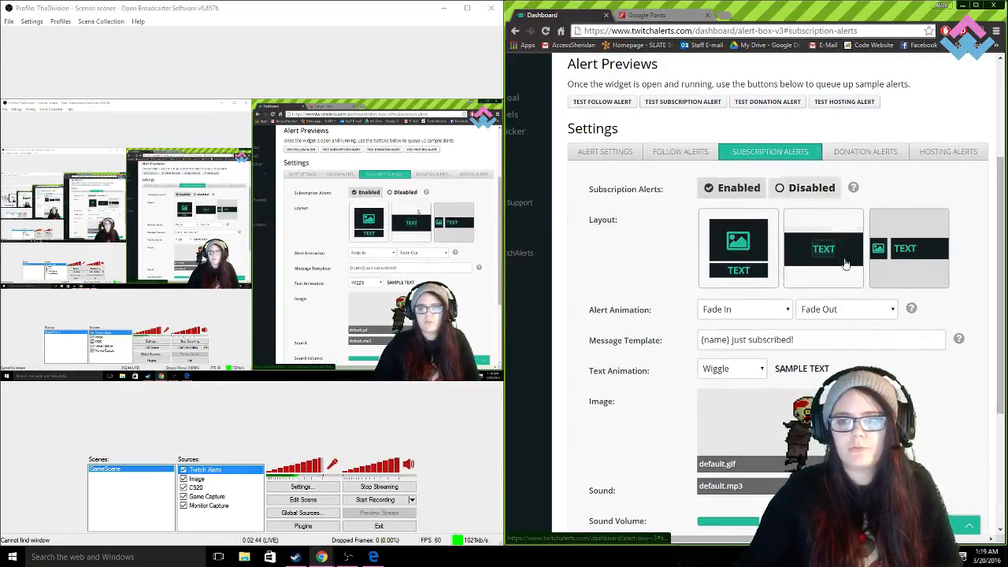
{"action": "left_click", "coordinate": [865, 151]}
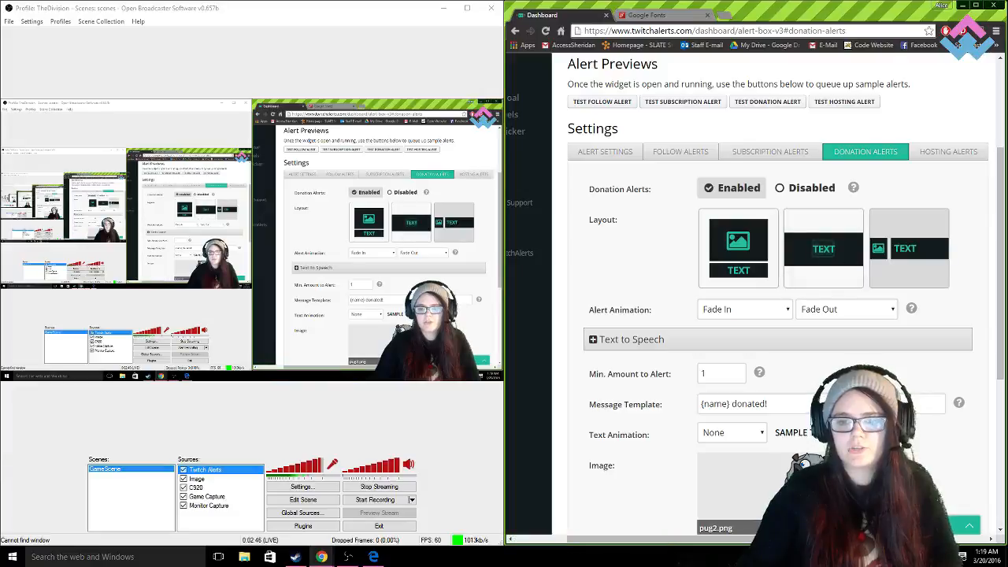
{"action": "scroll", "coordinate": [800, 235], "scroll_direction": "down", "scroll_amount": 6}
{"action": "scroll", "coordinate": [800, 235], "scroll_direction": "up", "scroll_amount": 2}
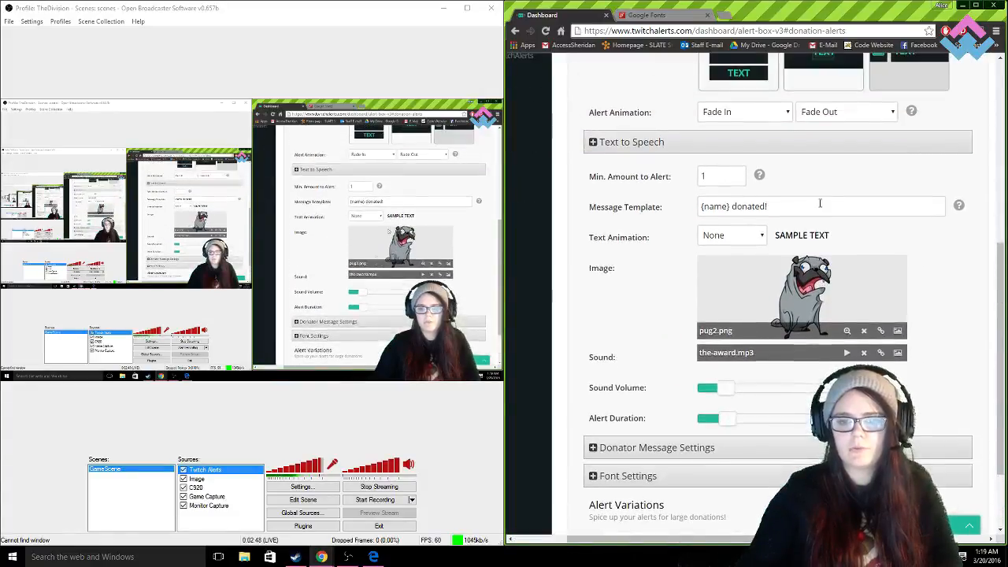
- Look through the hosting alert settings, including the layout, viewer minimum and message template
{"action": "scroll", "coordinate": [800, 235], "scroll_direction": "up", "scroll_amount": 2}
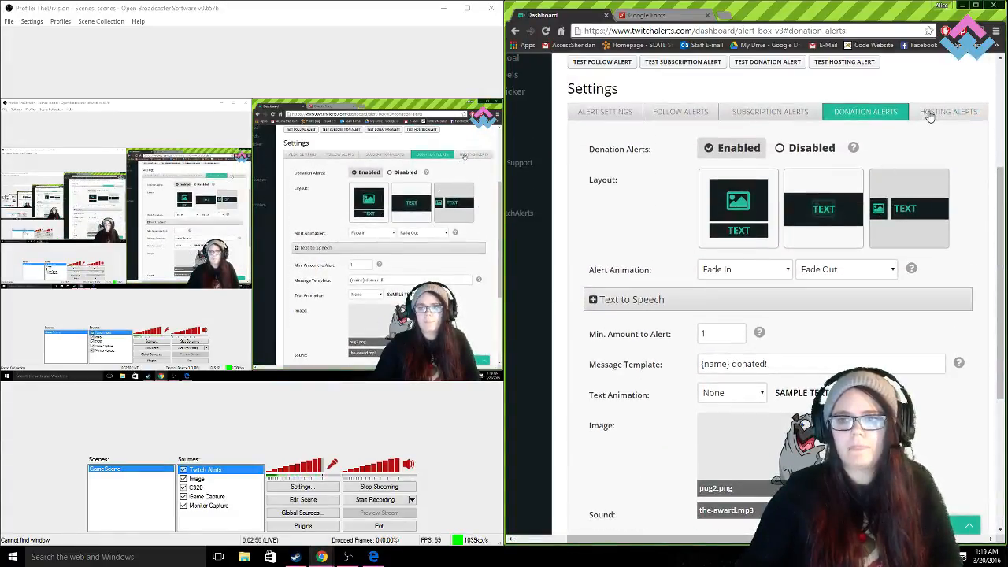
{"action": "left_click", "coordinate": [929, 116]}
{"action": "scroll", "coordinate": [897, 126], "scroll_direction": "down", "scroll_amount": 3}
{"action": "scroll", "coordinate": [882, 128], "scroll_direction": "up", "scroll_amount": 3}
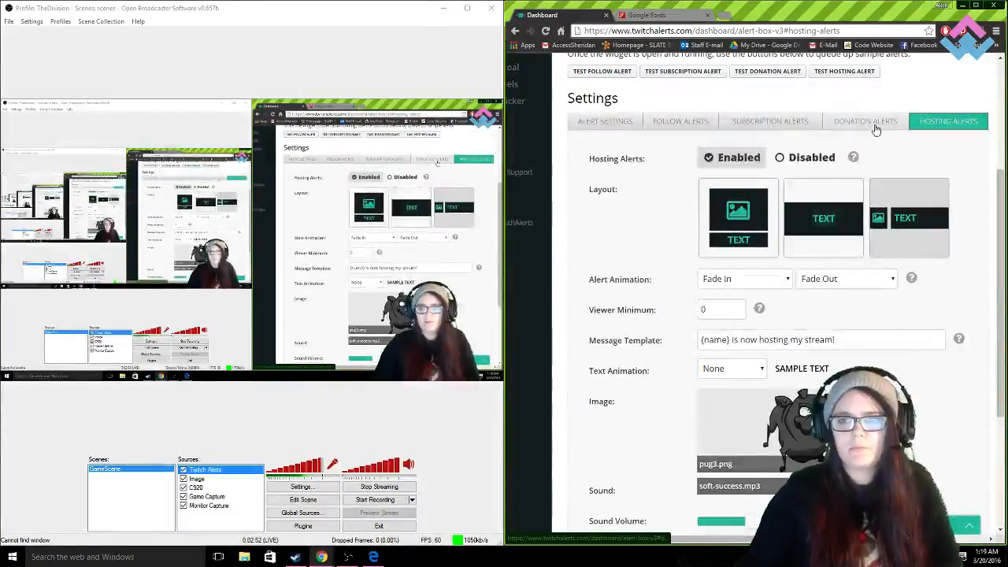
- Return to the donation alert settings and examine the donator message options for showing messages, Twitch emotes and minimum amount
{"action": "left_click", "coordinate": [866, 122]}
{"action": "scroll", "coordinate": [709, 338], "scroll_direction": "down", "scroll_amount": 4}
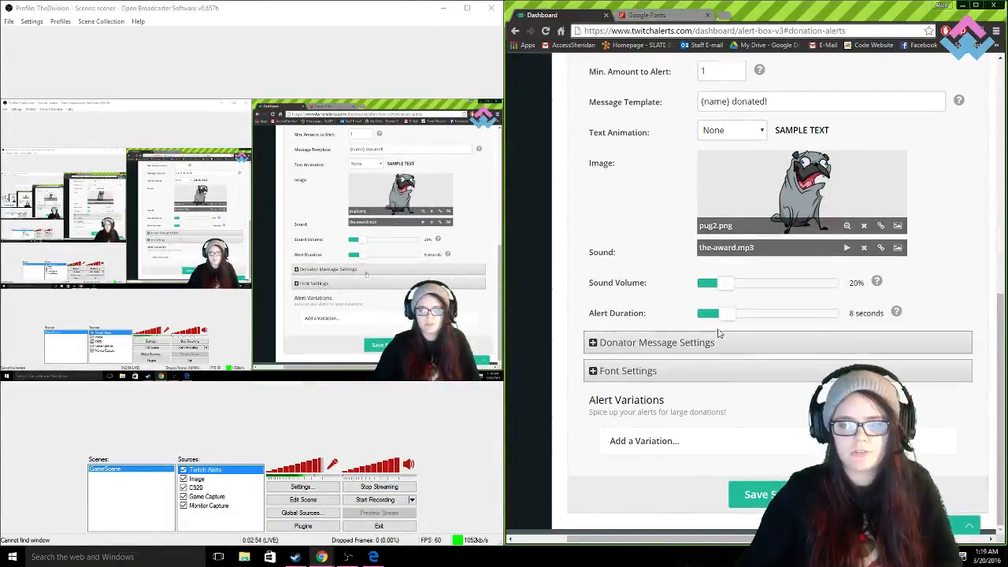
{"action": "left_click", "coordinate": [595, 344]}
{"action": "scroll", "coordinate": [654, 398], "scroll_direction": "down", "scroll_amount": 1}
{"action": "scroll", "coordinate": [654, 398], "scroll_direction": "down", "scroll_amount": 2}
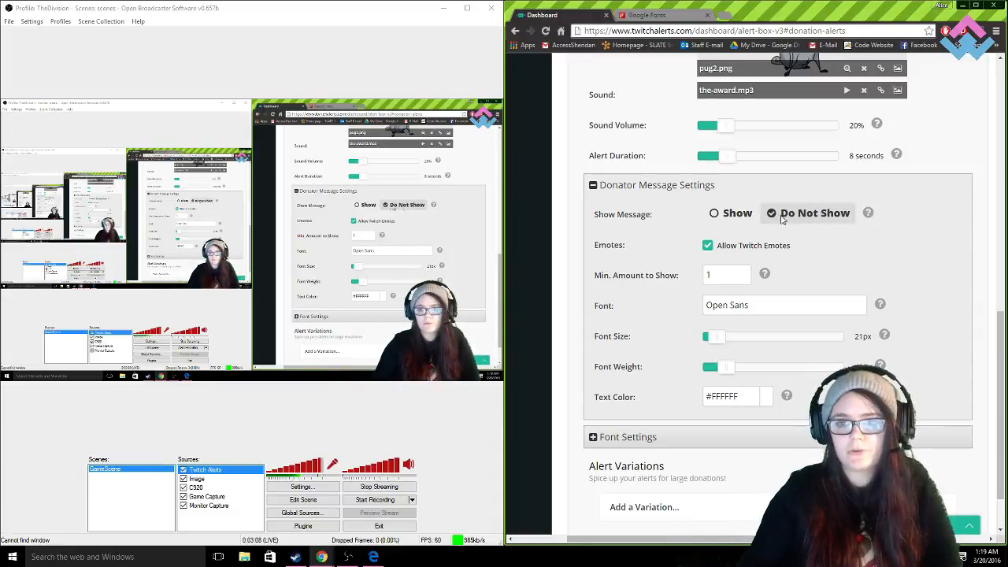
{"action": "mouse_move", "coordinate": [768, 278]}
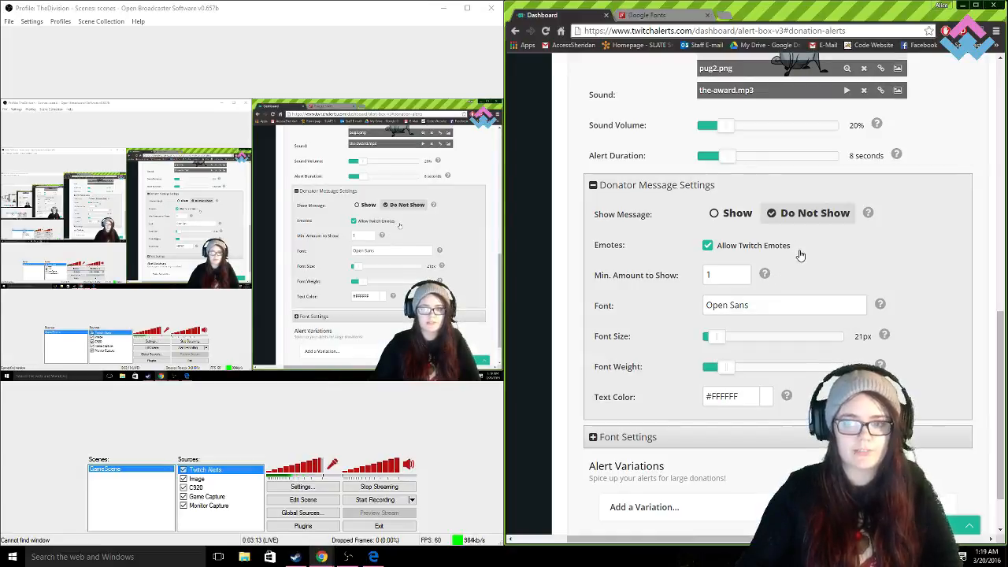
- Open the general alert settings and review the widget URL and launch option at the start of the Alert Box page
{"action": "scroll", "coordinate": [862, 326], "scroll_direction": "up", "scroll_amount": 5}
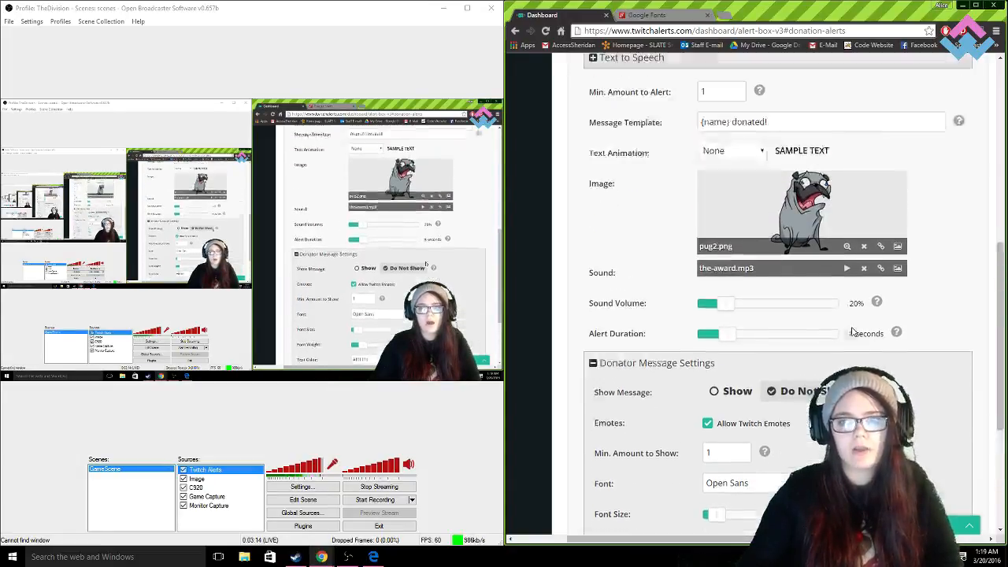
{"action": "scroll", "coordinate": [854, 310], "scroll_direction": "up", "scroll_amount": 2}
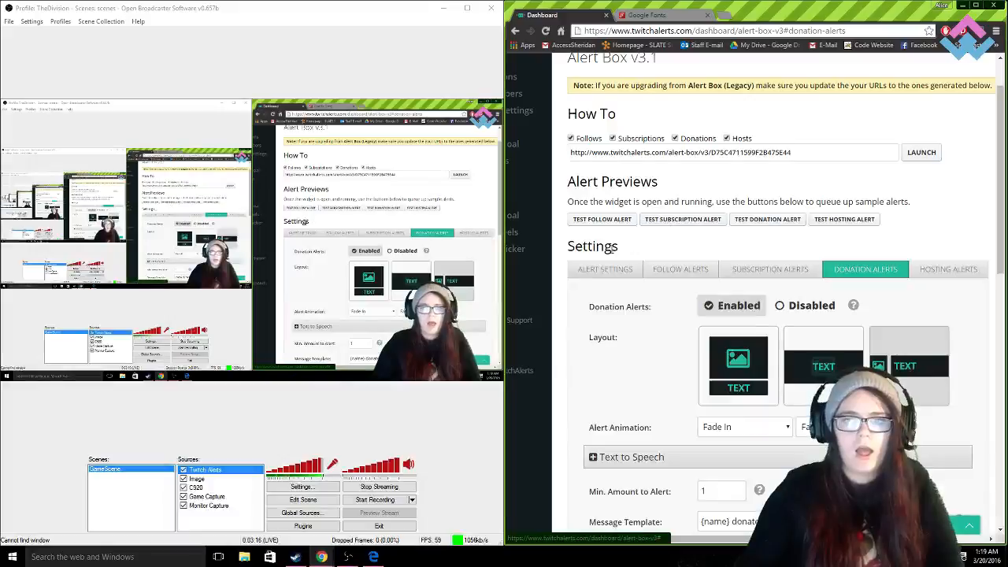
{"action": "left_click", "coordinate": [606, 269]}
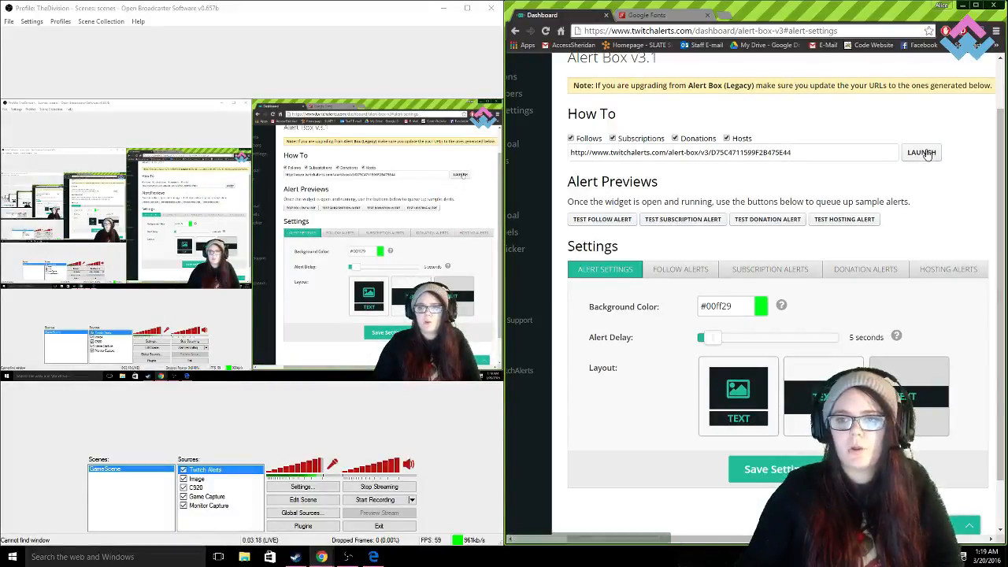
{"action": "scroll", "coordinate": [869, 158], "scroll_direction": "up", "scroll_amount": 1}
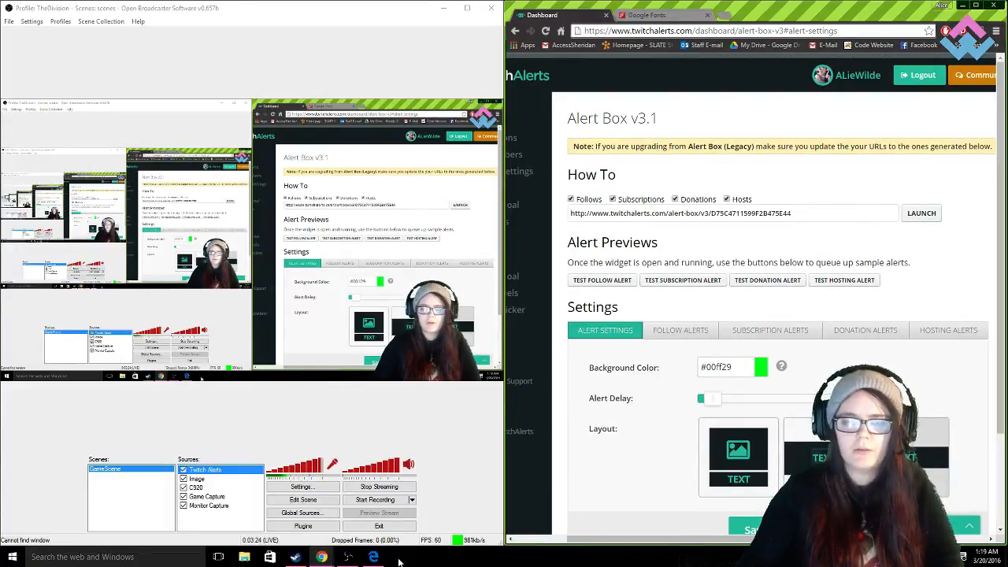
- Bring the already launched Alert Box Widget window to the front and move it over the Open Broadcaster Software window
{"action": "left_click", "coordinate": [322, 558]}
{"action": "left_click", "coordinate": [332, 514]}
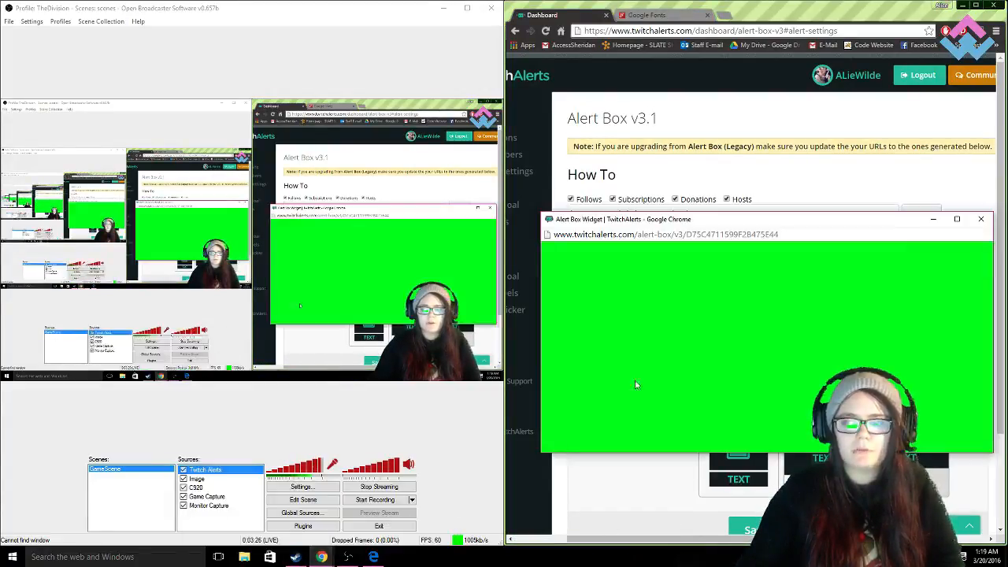
{"action": "left_click_drag", "start_coordinate": [777, 220], "coordinate": [775, 255]}
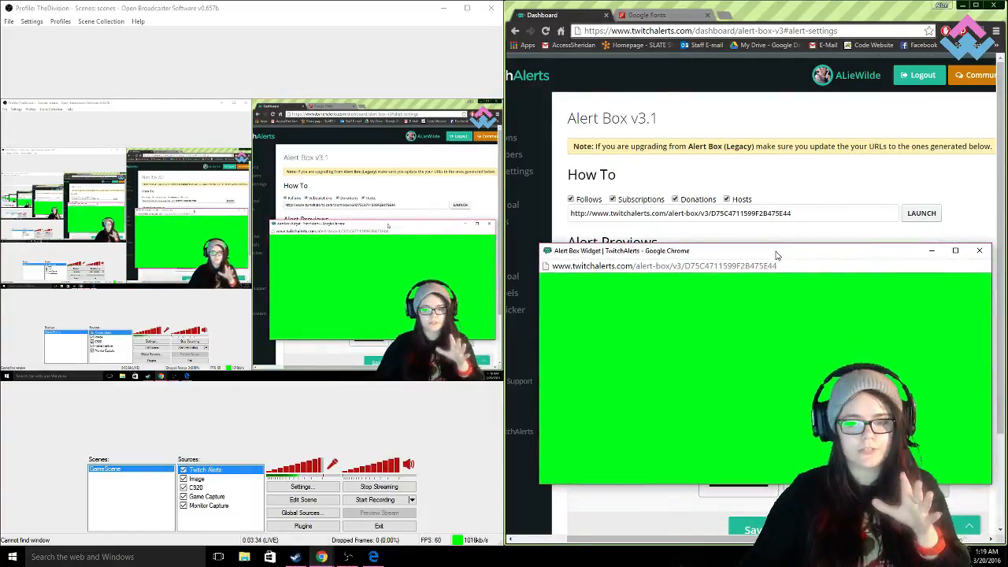
{"action": "left_click_drag", "start_coordinate": [776, 255], "coordinate": [262, 359]}
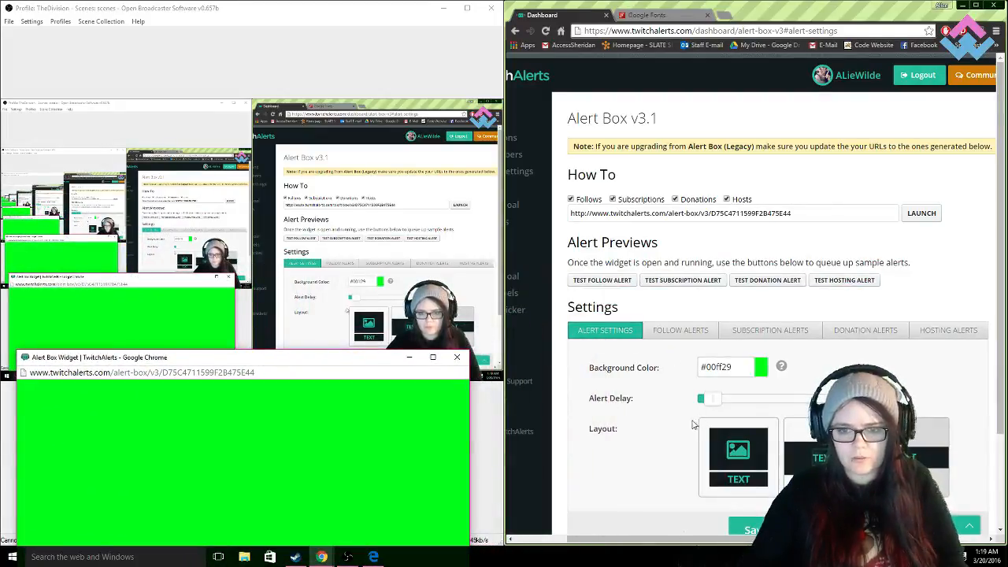
- Look through the subscription alert settings and the follow alert settings, including the follow image, sound and duration
{"action": "scroll", "coordinate": [670, 422], "scroll_direction": "down", "scroll_amount": 2}
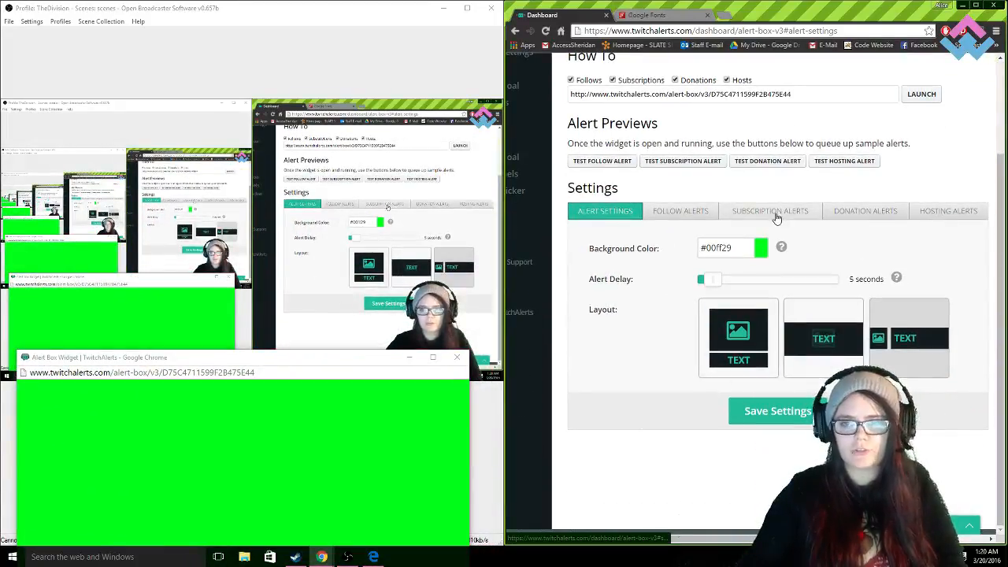
{"action": "left_click", "coordinate": [775, 212]}
{"action": "scroll", "coordinate": [696, 150], "scroll_direction": "down", "scroll_amount": 2}
{"action": "scroll", "coordinate": [696, 150], "scroll_direction": "up", "scroll_amount": 1}
{"action": "left_click", "coordinate": [691, 157]}
{"action": "scroll", "coordinate": [787, 236], "scroll_direction": "down", "scroll_amount": 3}
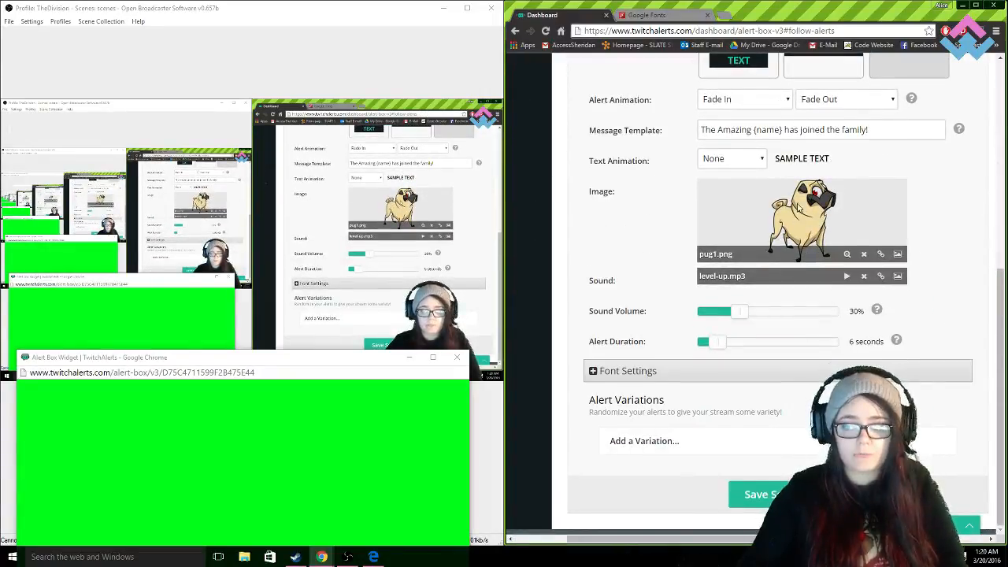
- Reposition the Alert Box Widget window so it is fully visible beside the dashboard, and send a test follow alert
{"action": "left_click_drag", "start_coordinate": [381, 363], "coordinate": [377, 351]}
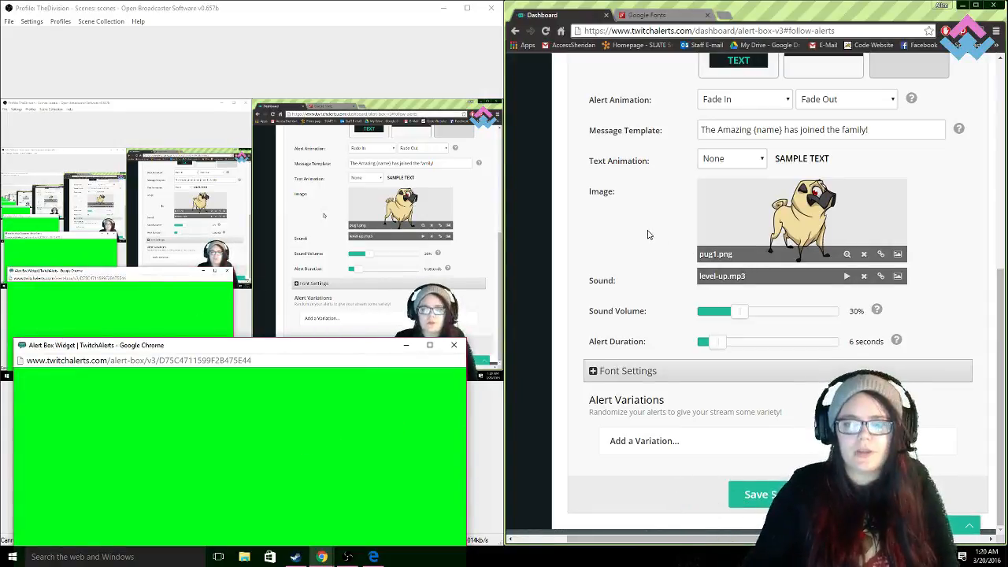
{"action": "left_click_drag", "start_coordinate": [371, 353], "coordinate": [372, 310]}
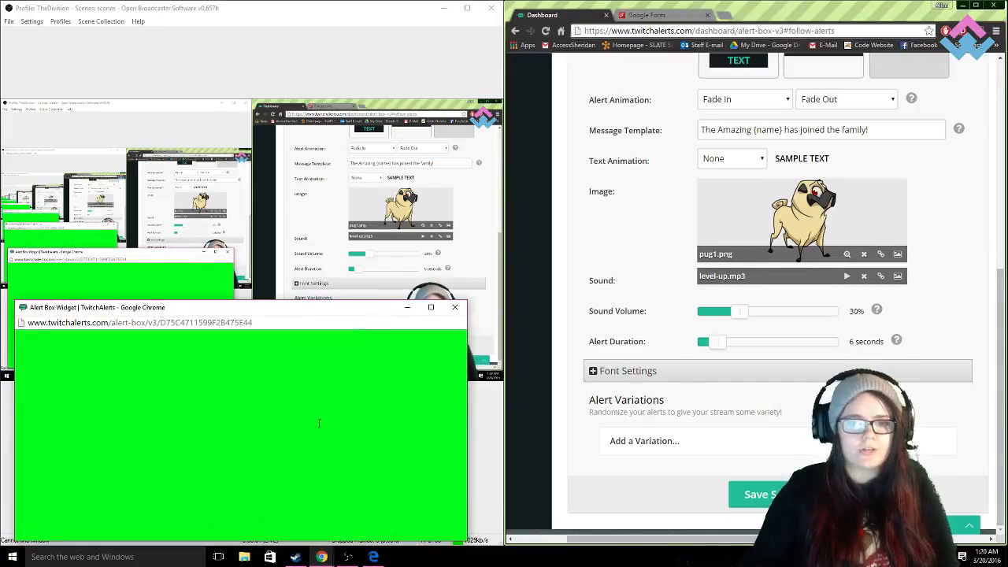
{"action": "scroll", "coordinate": [620, 227], "scroll_direction": "up", "scroll_amount": 5}
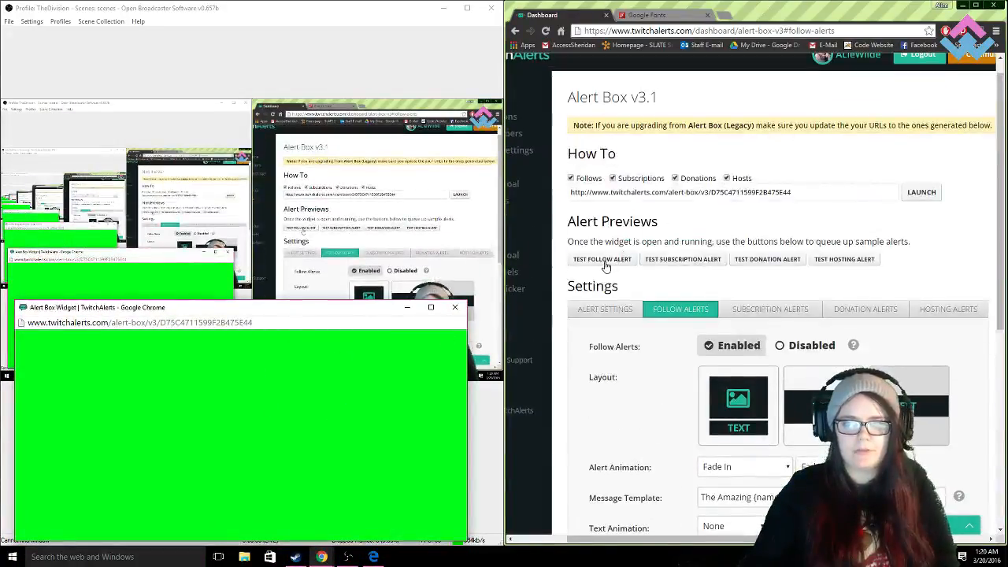
{"action": "left_click", "coordinate": [606, 261]}
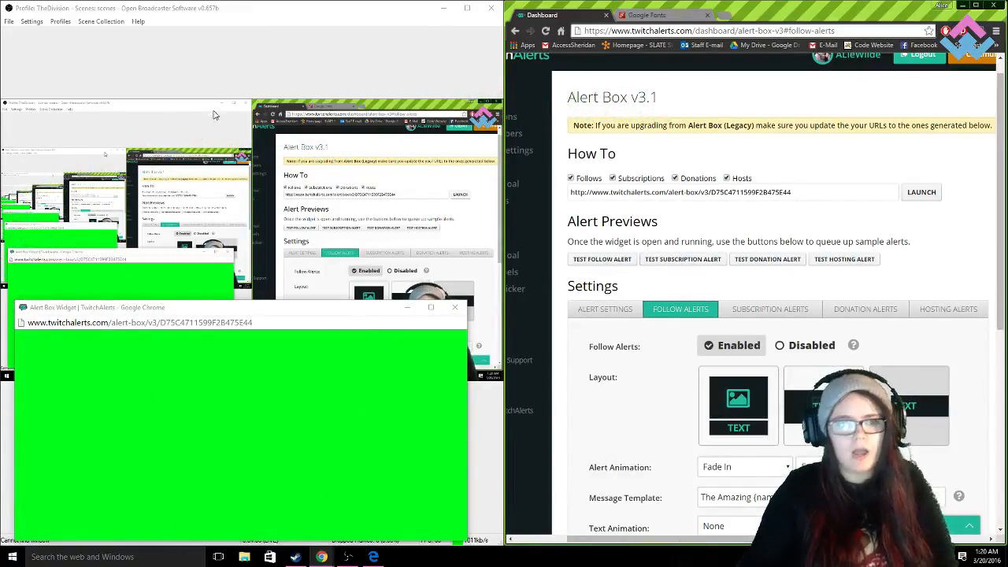
{"action": "left_click_drag", "start_coordinate": [322, 314], "coordinate": [300, 310]}
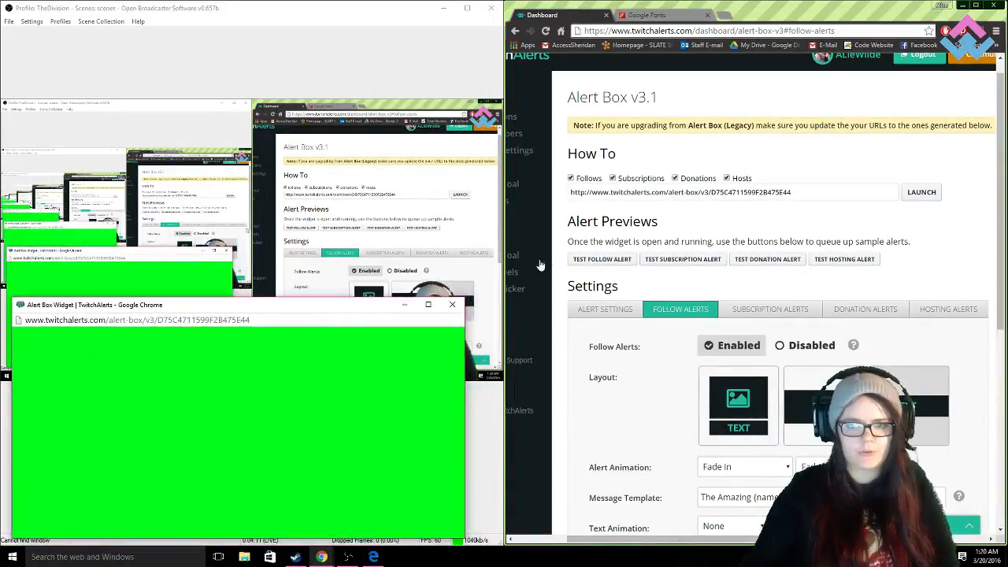
- Examine the background color field and its color picker in the general alert settings, leaving the green #00ff29 in place
{"action": "scroll", "coordinate": [697, 297], "scroll_direction": "down", "scroll_amount": 4}
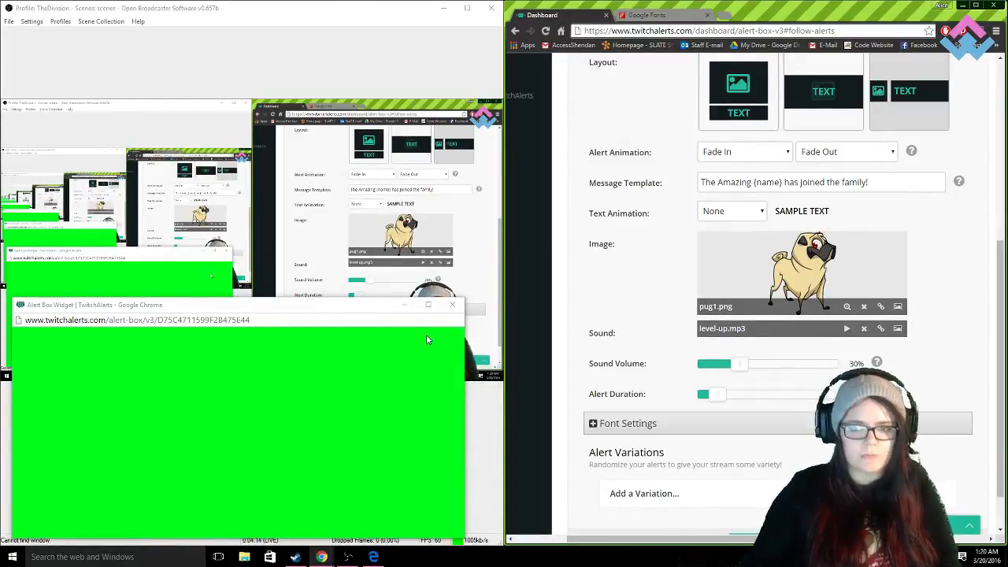
{"action": "scroll", "coordinate": [669, 256], "scroll_direction": "up", "scroll_amount": 2}
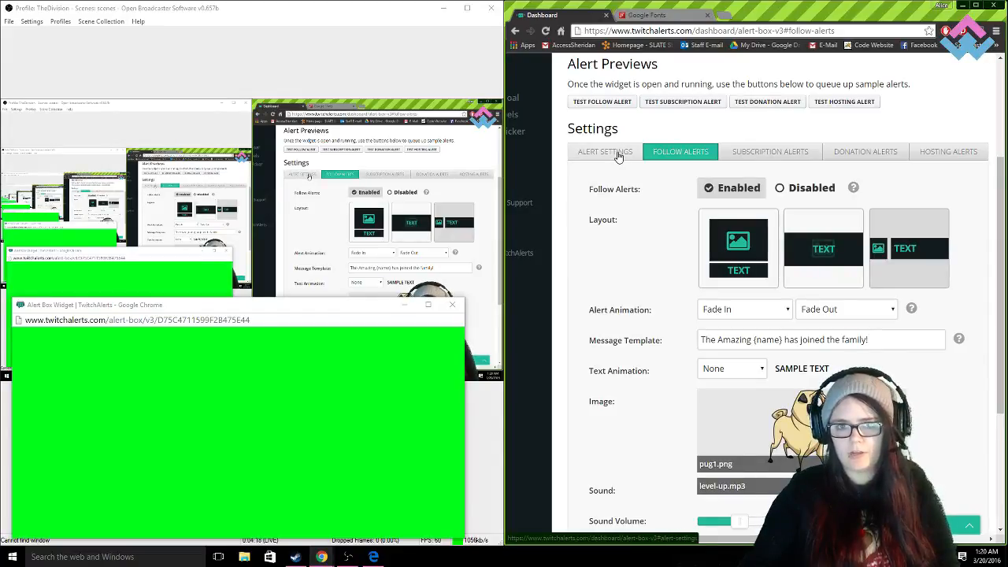
{"action": "left_click", "coordinate": [619, 157]}
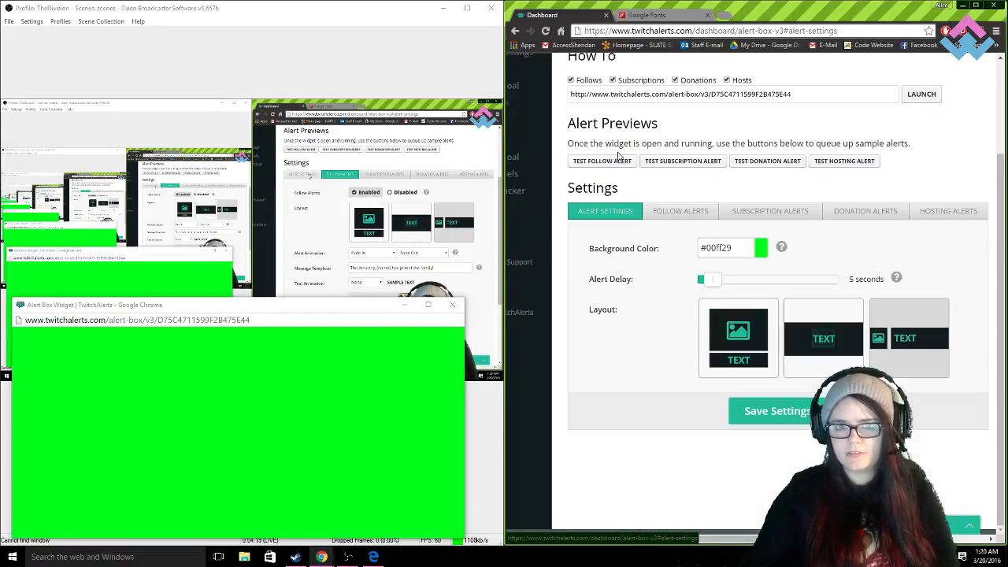
{"action": "left_click", "coordinate": [760, 249]}
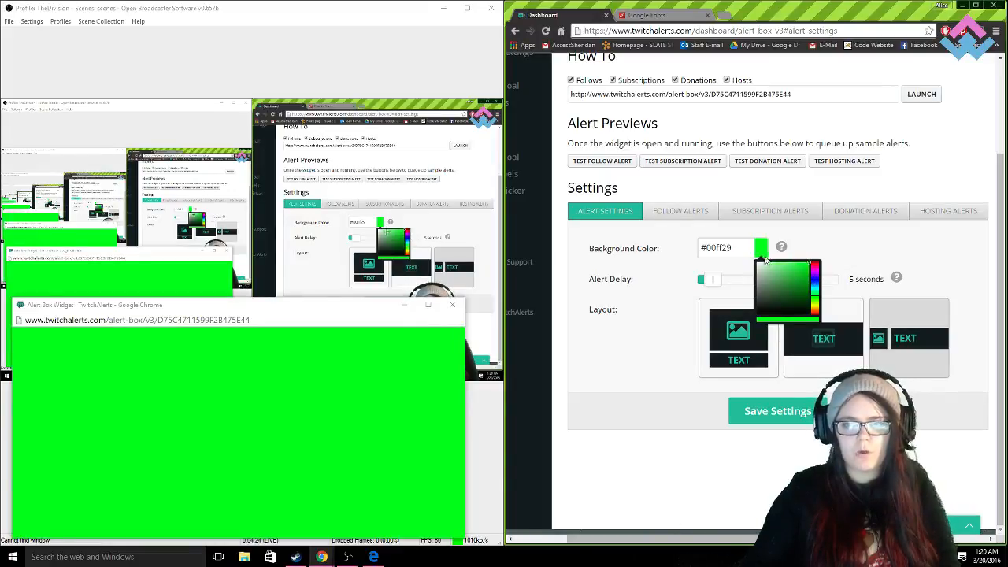
{"action": "left_click_drag", "start_coordinate": [740, 250], "coordinate": [706, 250]}
{"action": "left_click", "coordinate": [655, 245]}
{"action": "left_click", "coordinate": [650, 258]}
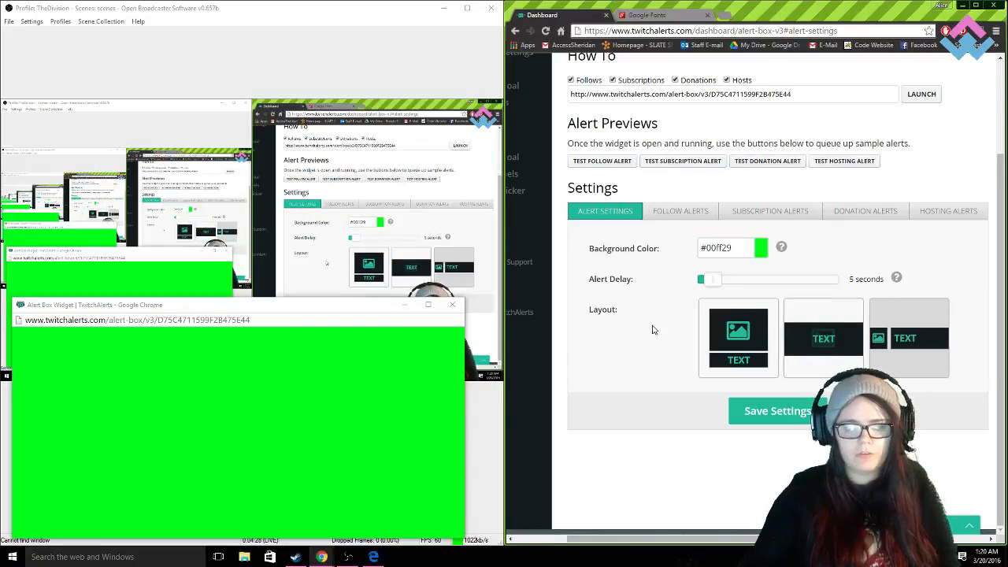
- Move the Alert Box Widget window back over the dashboard, clear of the Open Broadcaster Software window
{"action": "left_click_drag", "start_coordinate": [375, 305], "coordinate": [923, 300]}
{"action": "left_click_drag", "start_coordinate": [846, 302], "coordinate": [827, 303]}
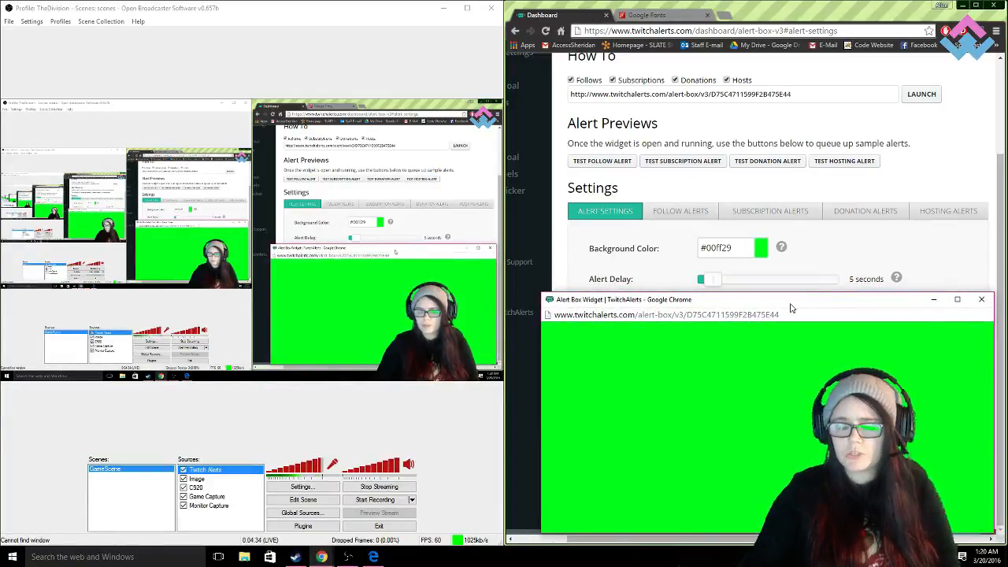
{"action": "left_click_drag", "start_coordinate": [821, 304], "coordinate": [822, 309]}
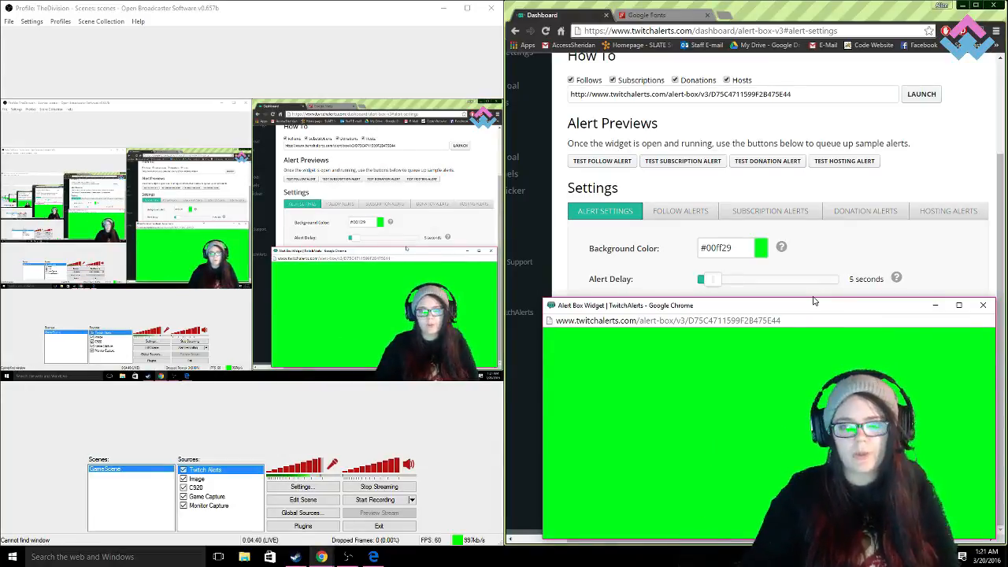
{"action": "left_click_drag", "start_coordinate": [815, 303], "coordinate": [812, 291]}
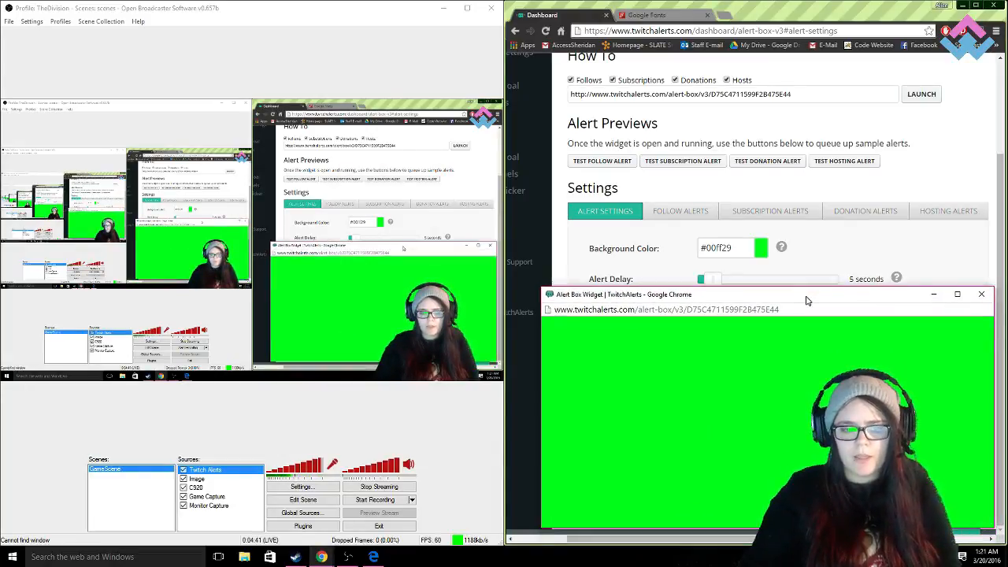
{"action": "left_click", "coordinate": [224, 526]}
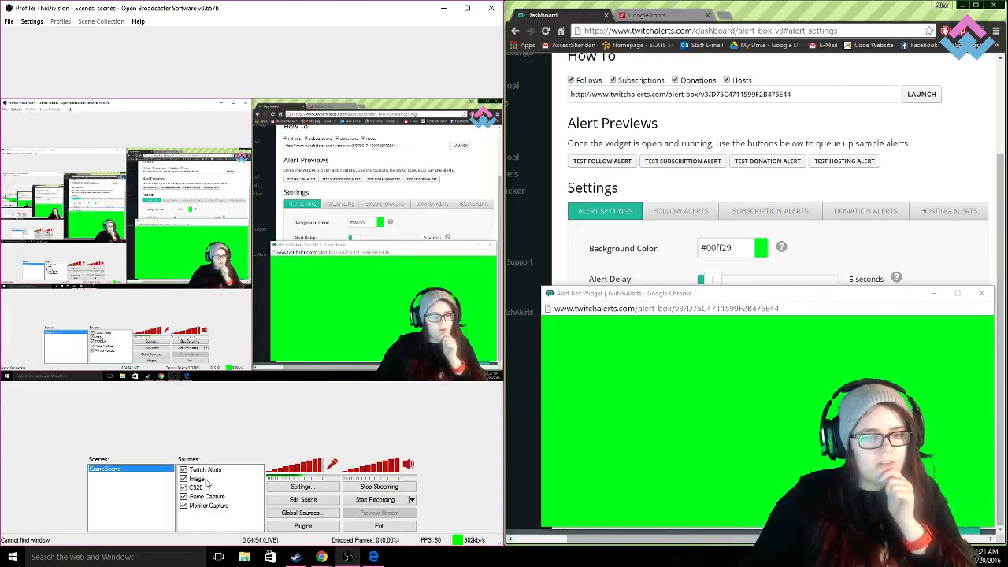
{"action": "right_click", "coordinate": [200, 513]}
{"action": "mouse_move", "coordinate": [236, 522]}
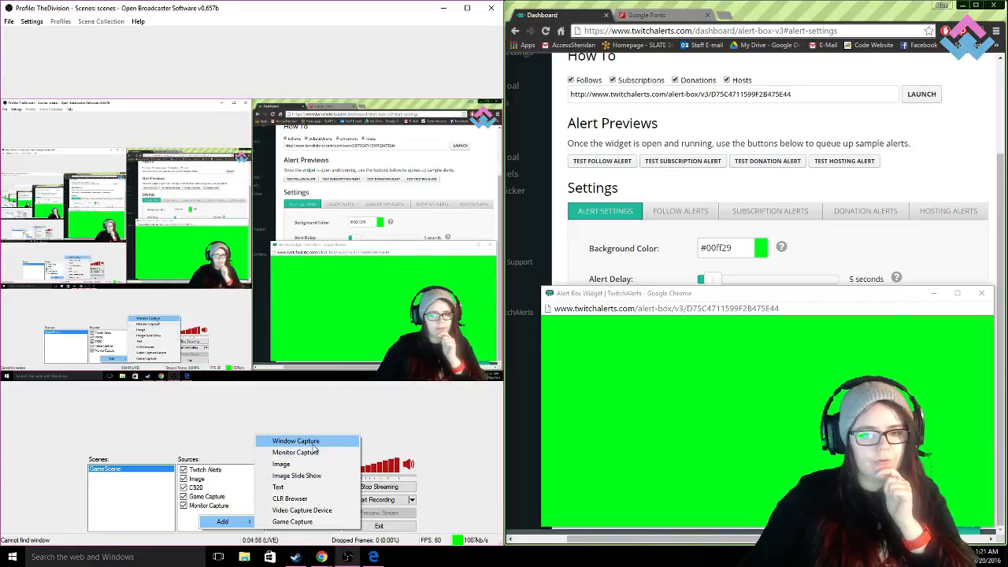
{"action": "left_click", "coordinate": [295, 441]}
{"action": "left_click", "coordinate": [582, 289]}
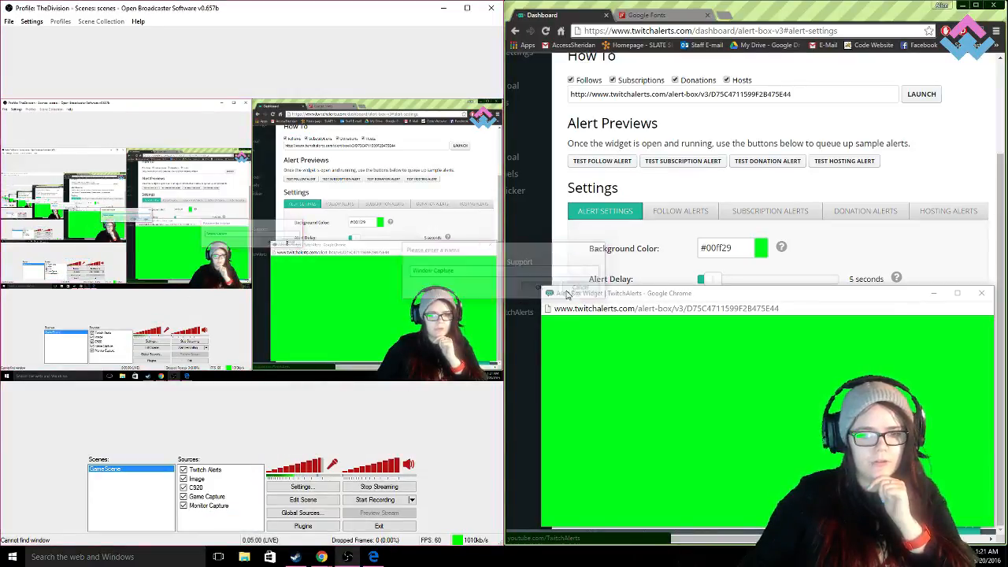
- In Open Broadcaster Software, open the Twitch Alerts source's properties and choose Alert Box Widget | TwitchAlerts - Google Chrome as the captured window
{"action": "left_click", "coordinate": [225, 470]}
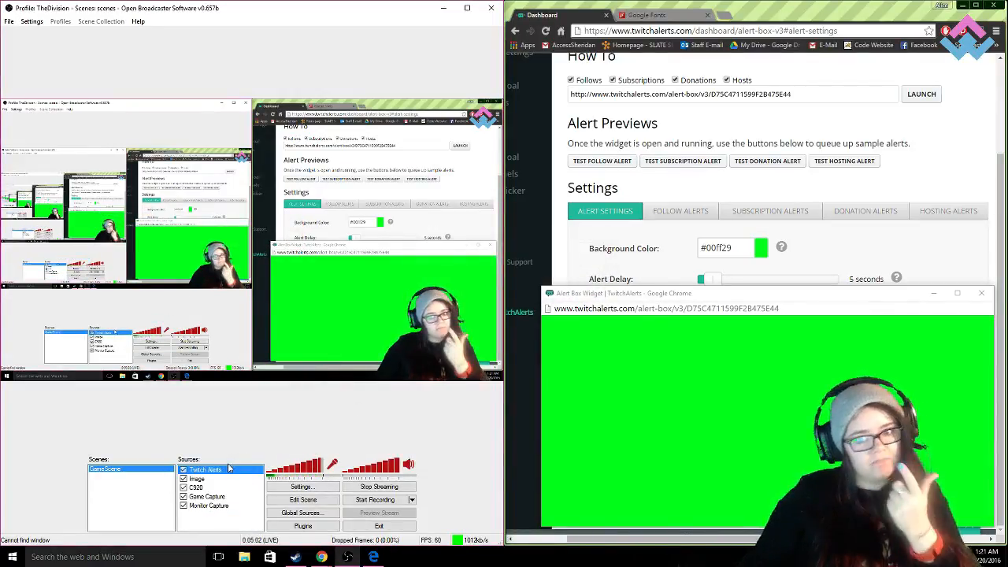
{"action": "right_click", "coordinate": [226, 470]}
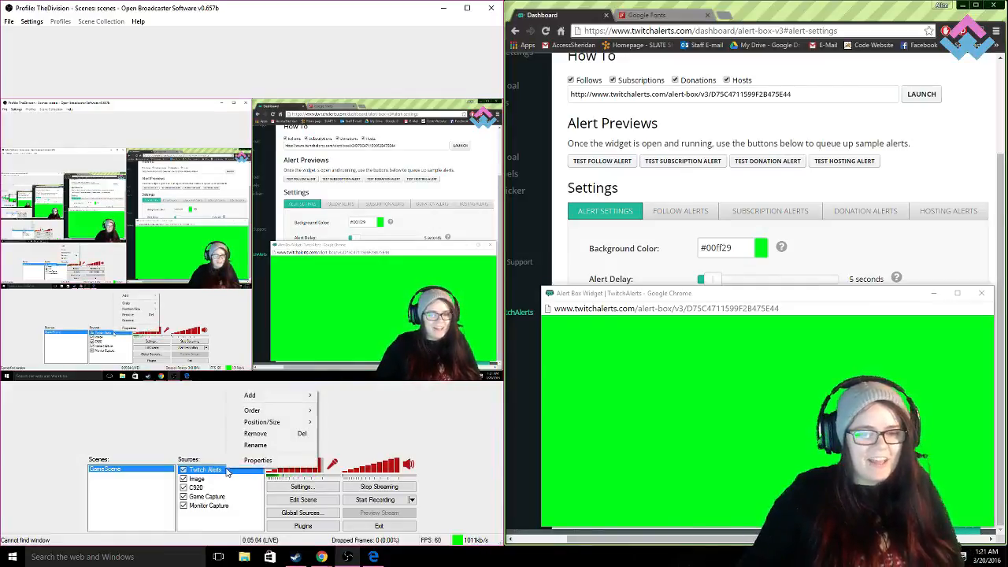
{"action": "left_click", "coordinate": [246, 458]}
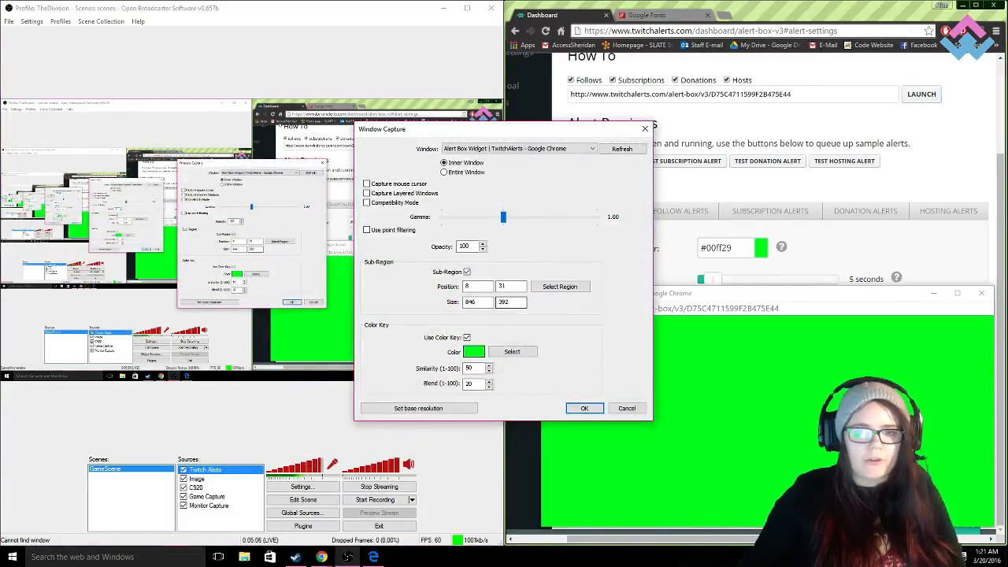
{"action": "left_click_drag", "start_coordinate": [553, 136], "coordinate": [826, 57]}
{"action": "left_click", "coordinate": [821, 70]}
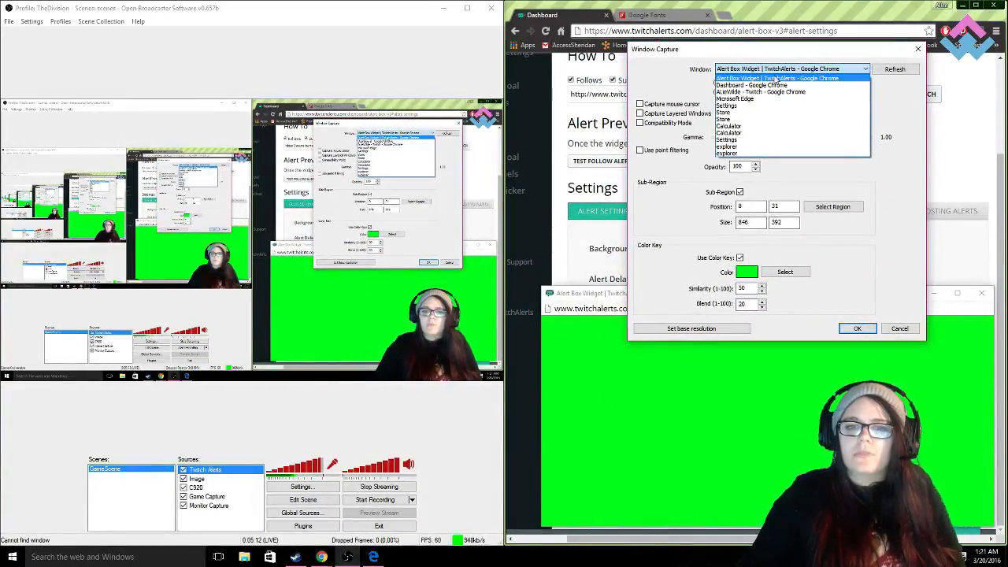
{"action": "left_click", "coordinate": [775, 79]}
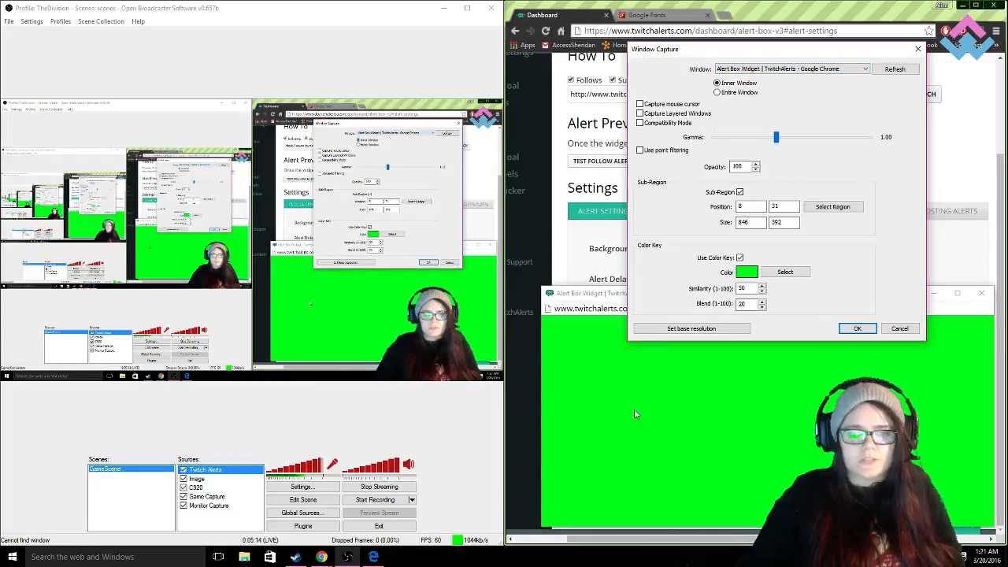
- Choose Alert Box Widget | TwitchAlerts - Google Chrome again as the captured window and sample its green background for the color key
{"action": "left_click", "coordinate": [776, 70]}
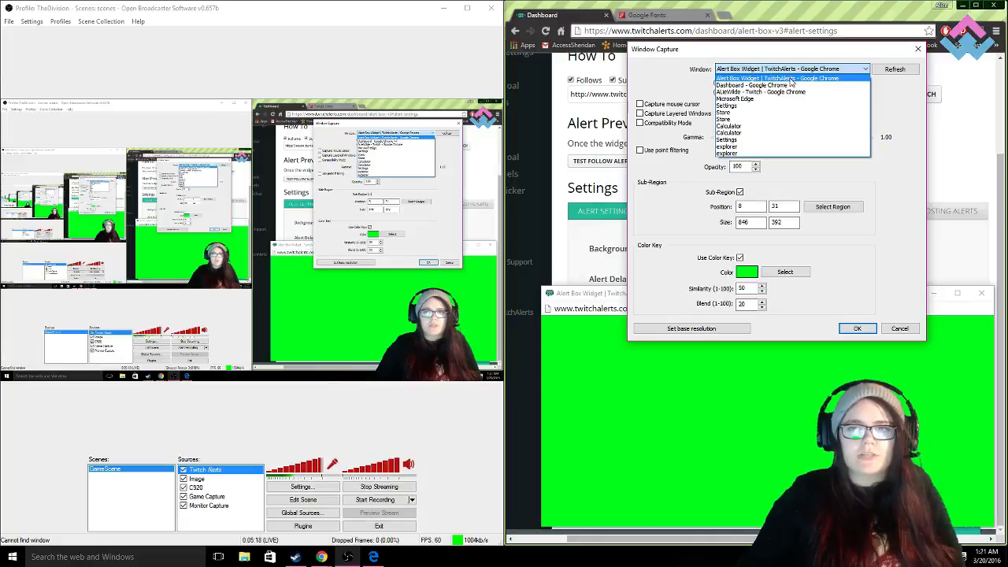
{"action": "left_click", "coordinate": [773, 78]}
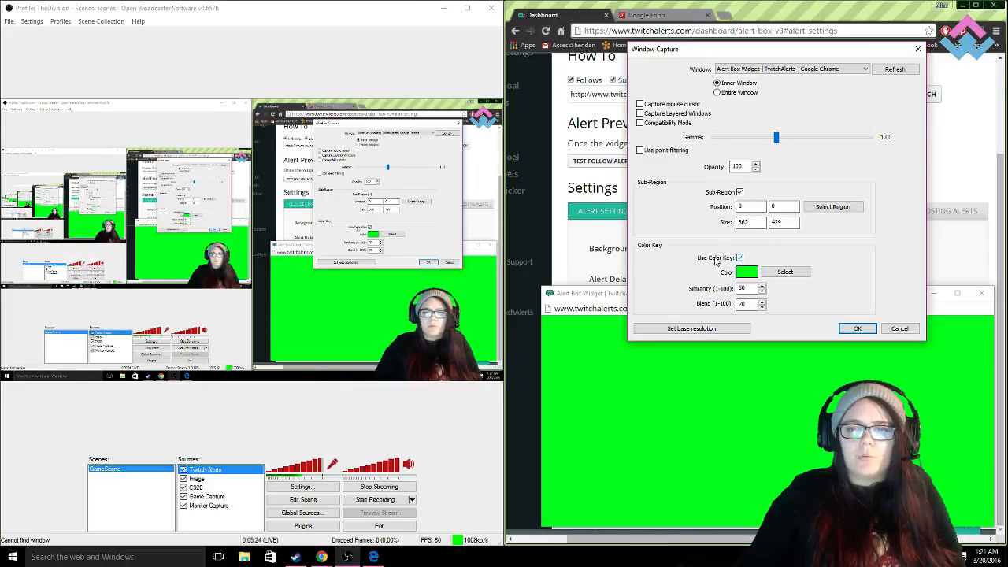
{"action": "left_click", "coordinate": [783, 272]}
{"action": "left_click", "coordinate": [593, 363]}
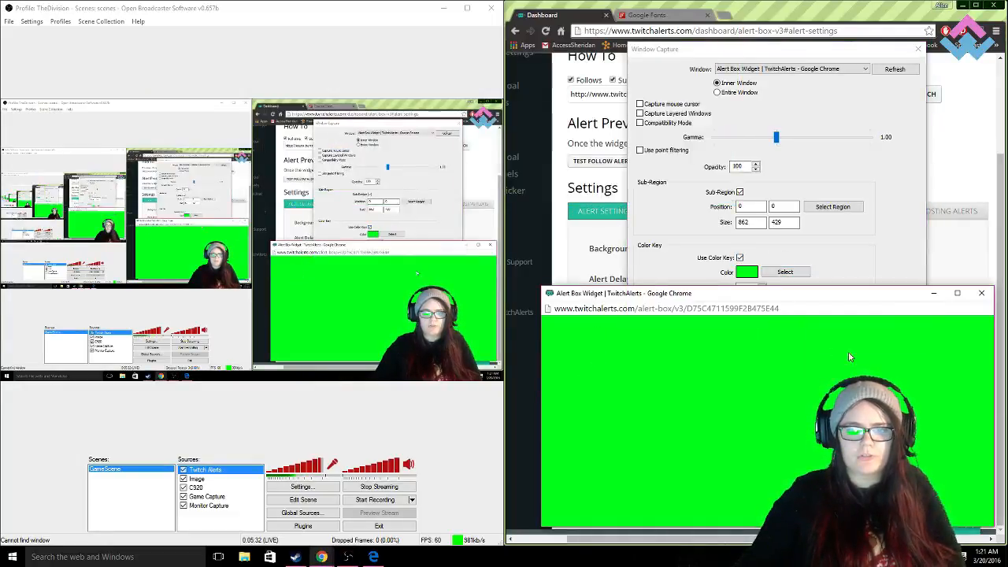
{"action": "left_click", "coordinate": [907, 196]}
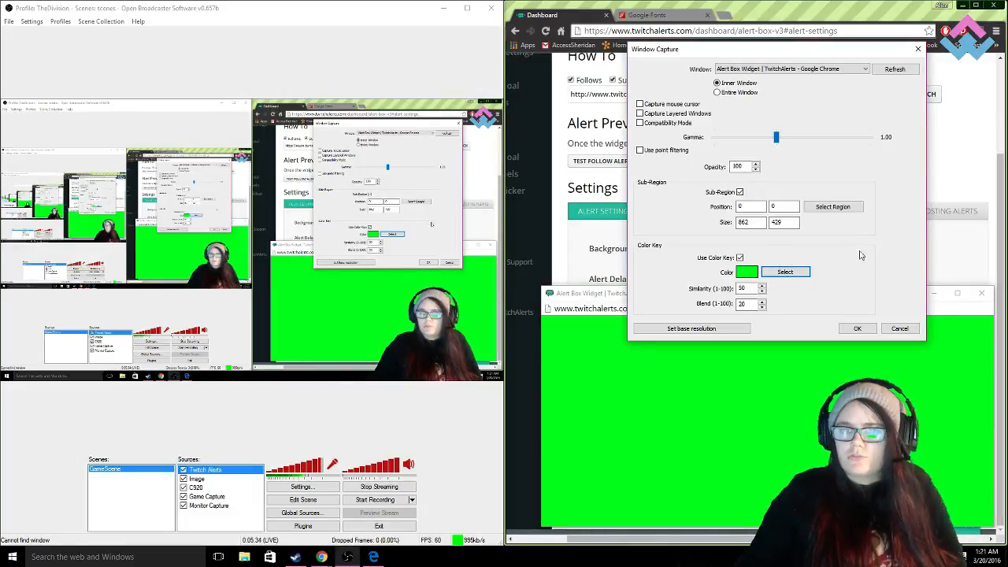
- Examine the color key's similarity and blend settings in the Window Capture dialog, leaving them at 50 and 20
{"action": "left_click_drag", "start_coordinate": [833, 47], "coordinate": [848, 11]}
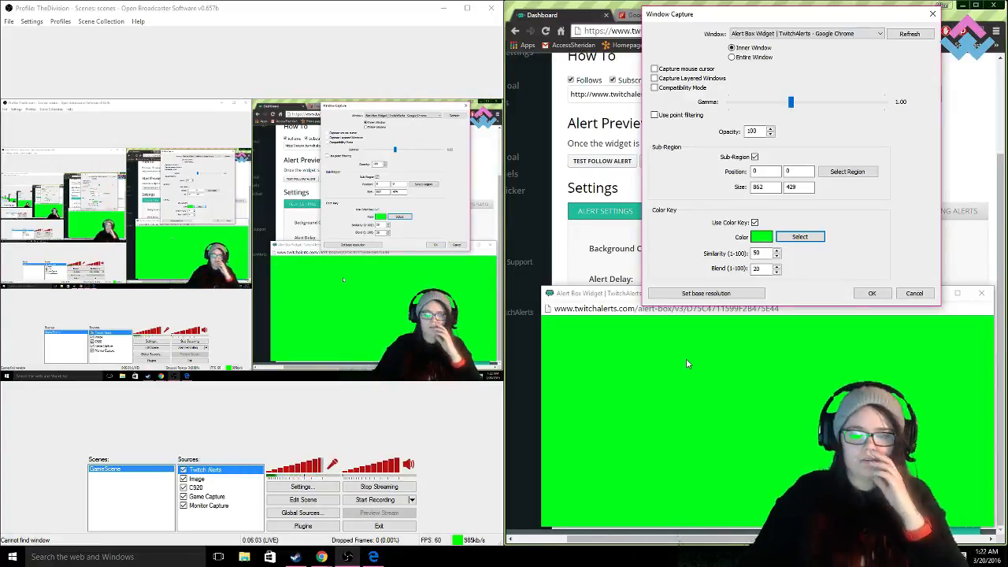
{"action": "left_click", "coordinate": [761, 253]}
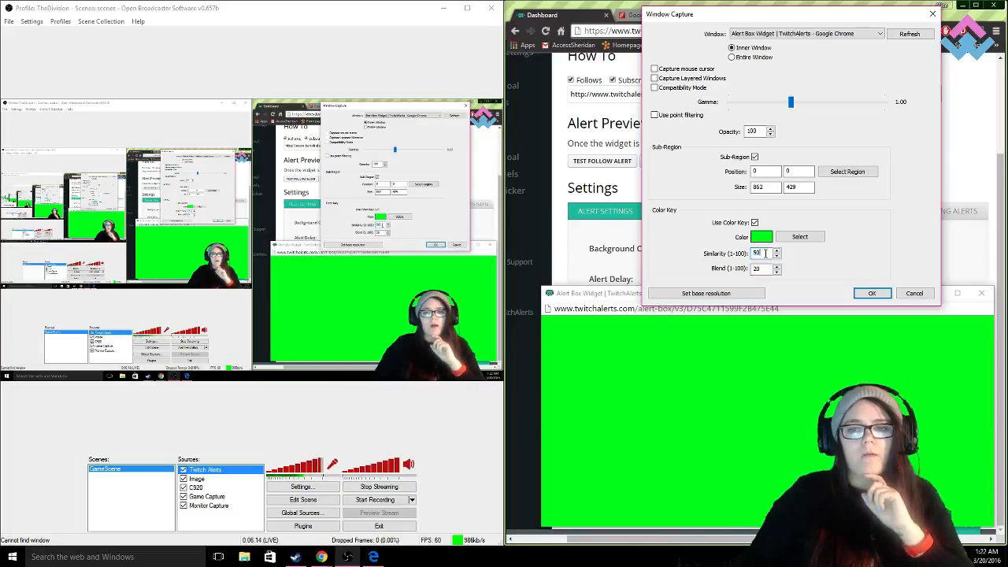
{"action": "key", "text": "Tab"}
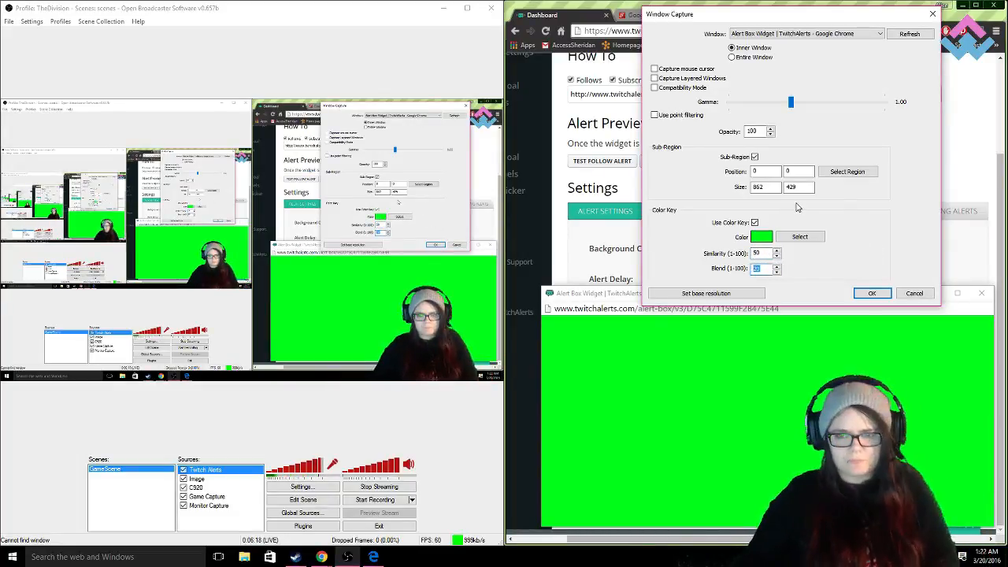
- Reposition the Alert Box Widget window and trim the capture sub-region below its address bar, to position 0, 28 and size 862 x 401
{"action": "left_click_drag", "start_coordinate": [790, 17], "coordinate": [784, 11]}
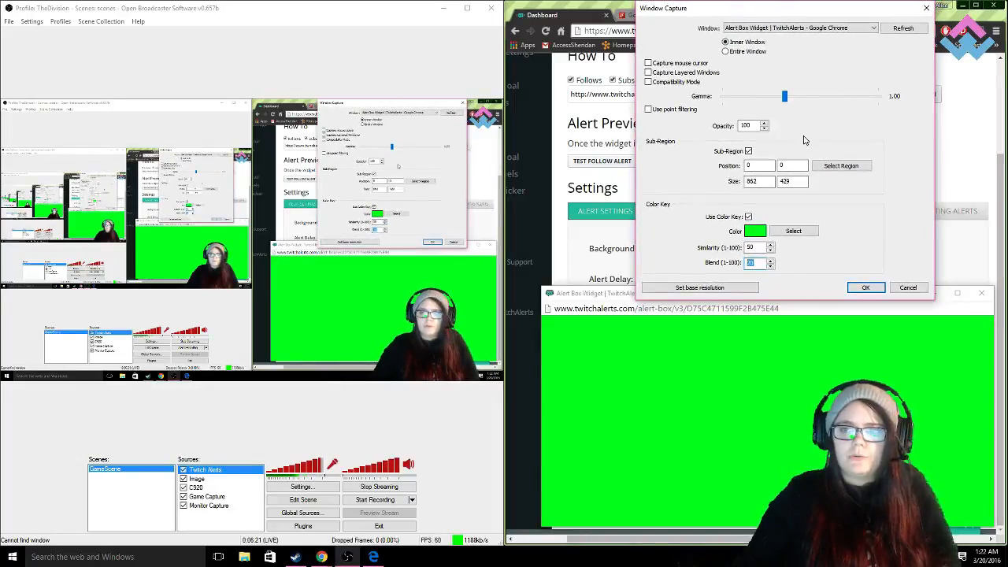
{"action": "left_click", "coordinate": [849, 165]}
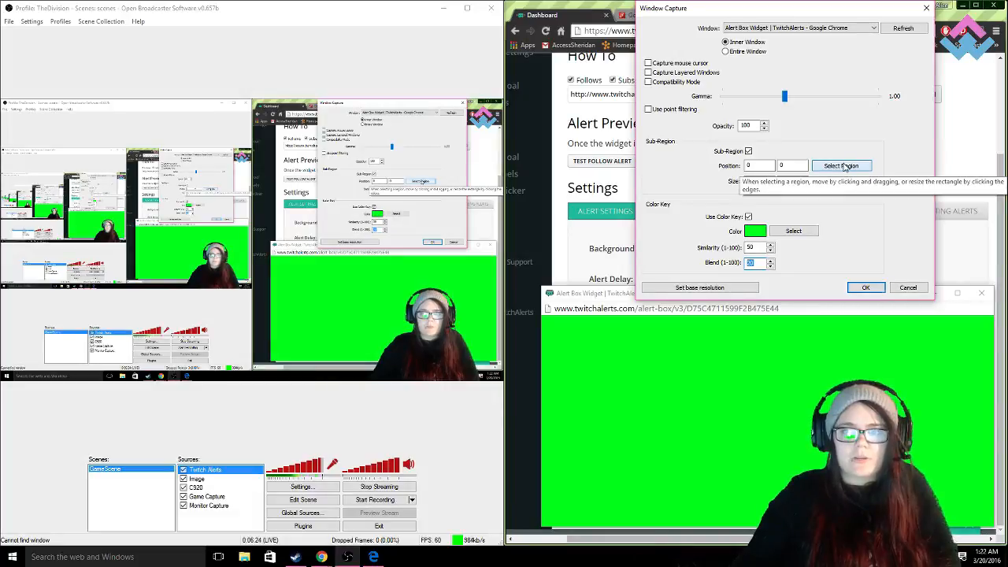
{"action": "left_click", "coordinate": [609, 297]}
{"action": "left_click_drag", "start_coordinate": [751, 298], "coordinate": [674, 290]}
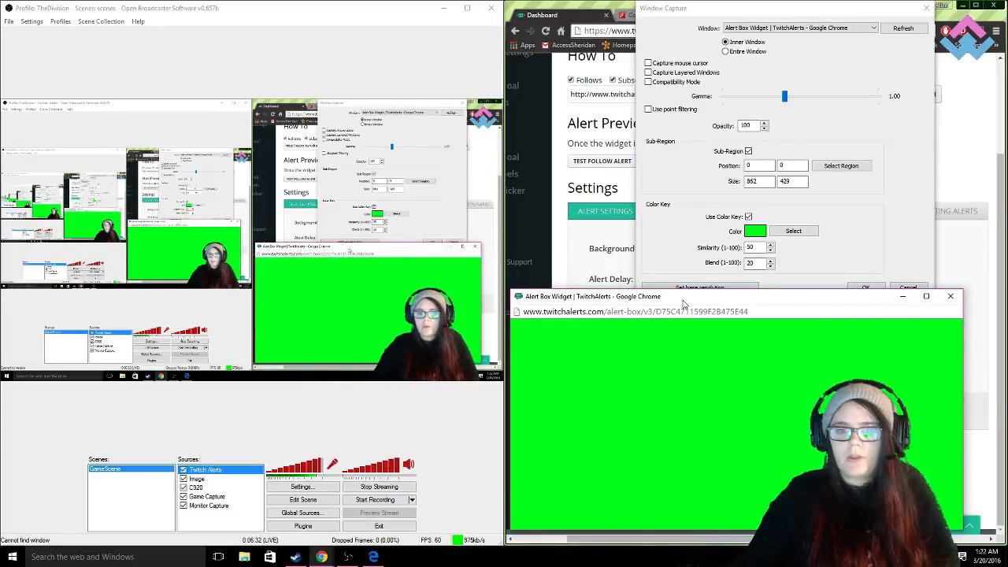
{"action": "left_click", "coordinate": [851, 168]}
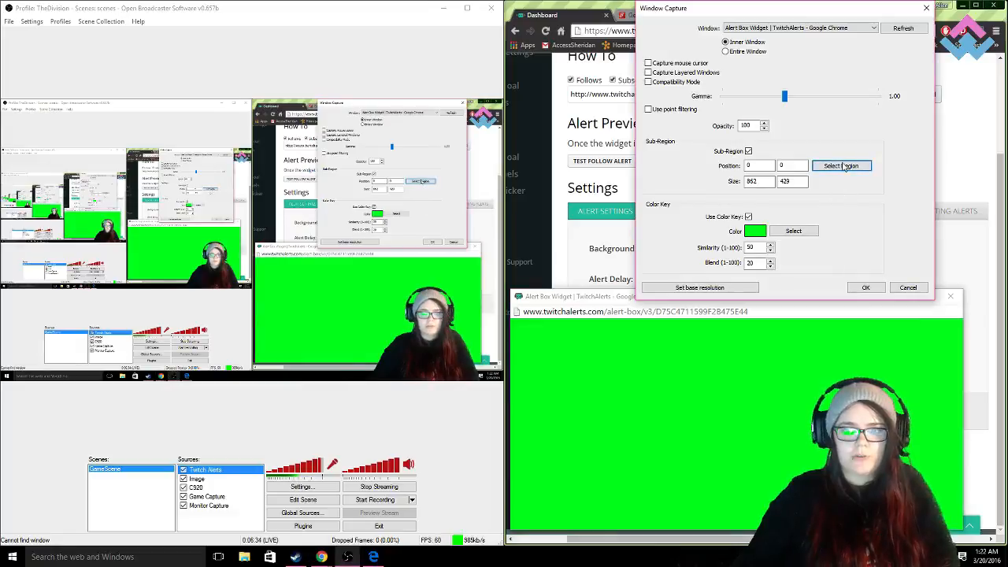
{"action": "left_click", "coordinate": [841, 167]}
{"action": "left_click_drag", "start_coordinate": [720, 307], "coordinate": [719, 321]}
{"action": "left_click", "coordinate": [962, 401]}
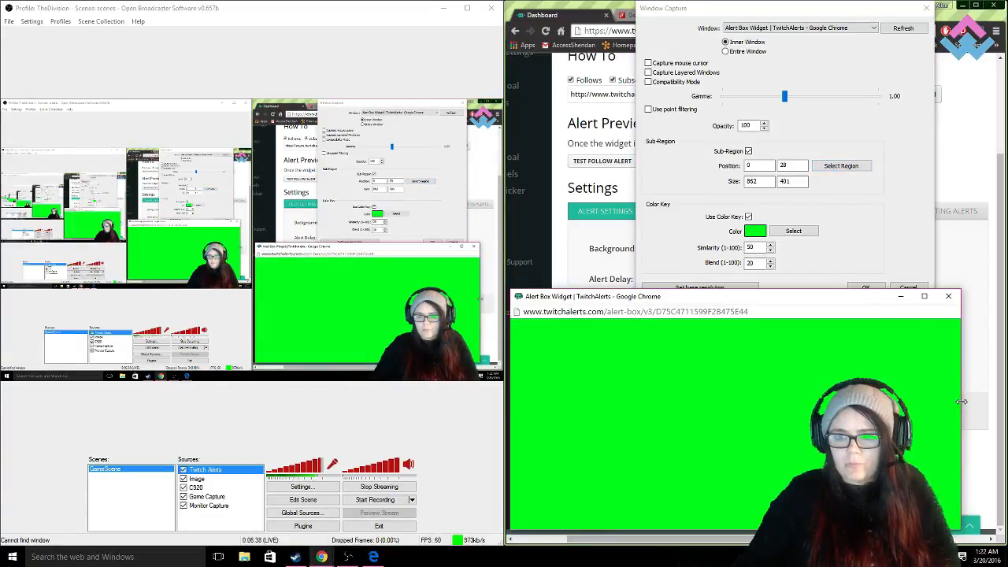
- Widen the Alert Box Widget window slightly and fit the sub-region inside its green area at position 6, 28, size 875 x 392, then apply the capture settings
{"action": "left_click", "coordinate": [841, 166]}
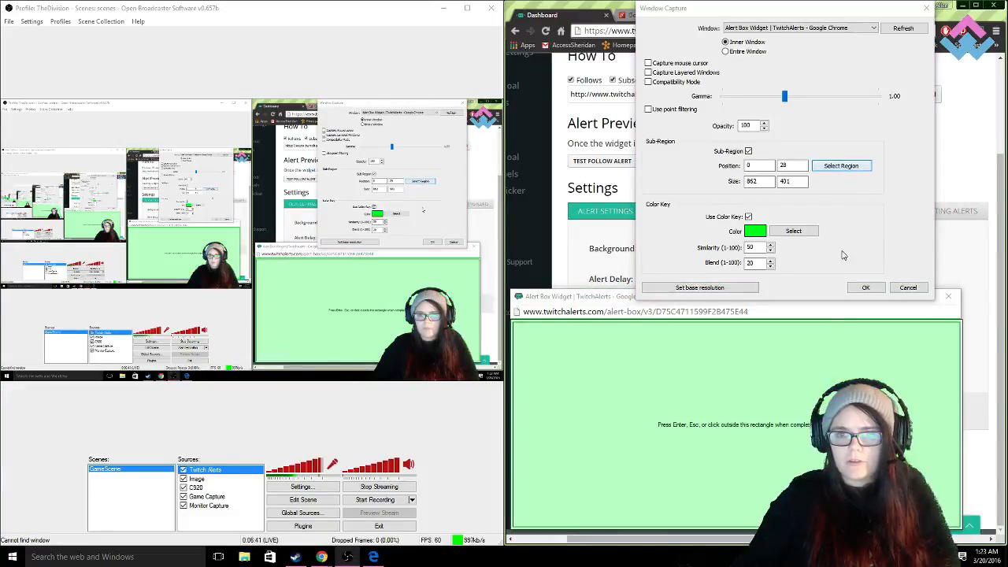
{"action": "left_click_drag", "start_coordinate": [962, 347], "coordinate": [971, 378]}
{"action": "left_click", "coordinate": [837, 165]}
{"action": "left_click_drag", "start_coordinate": [521, 378], "coordinate": [514, 377]}
{"action": "left_click_drag", "start_coordinate": [690, 528], "coordinate": [691, 520]}
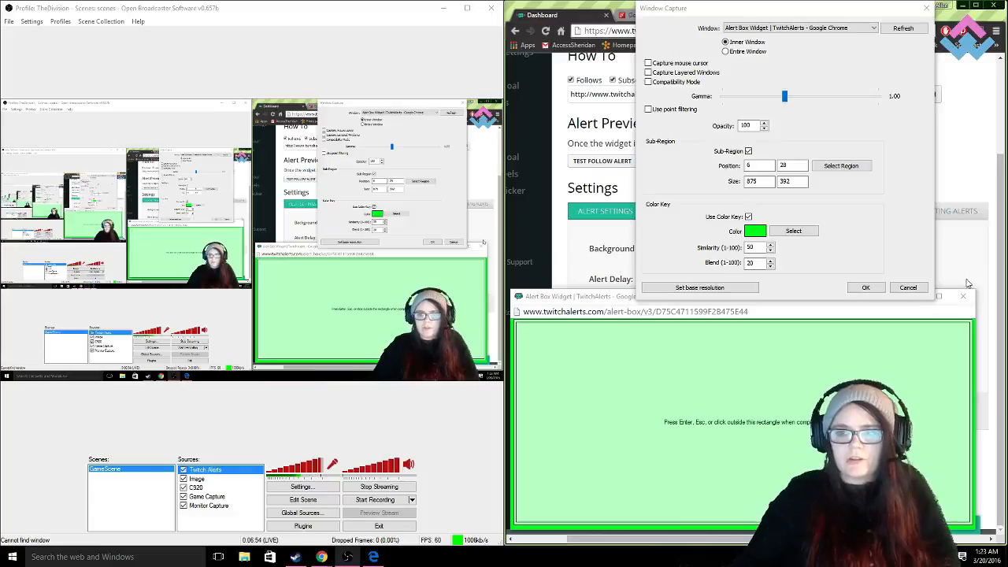
{"action": "left_click", "coordinate": [901, 309]}
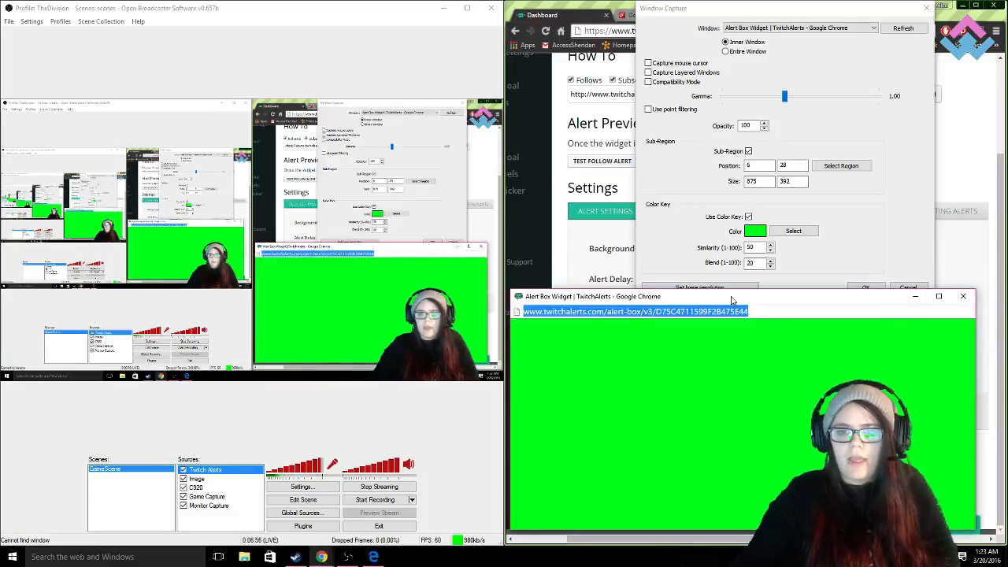
{"action": "left_click", "coordinate": [837, 184]}
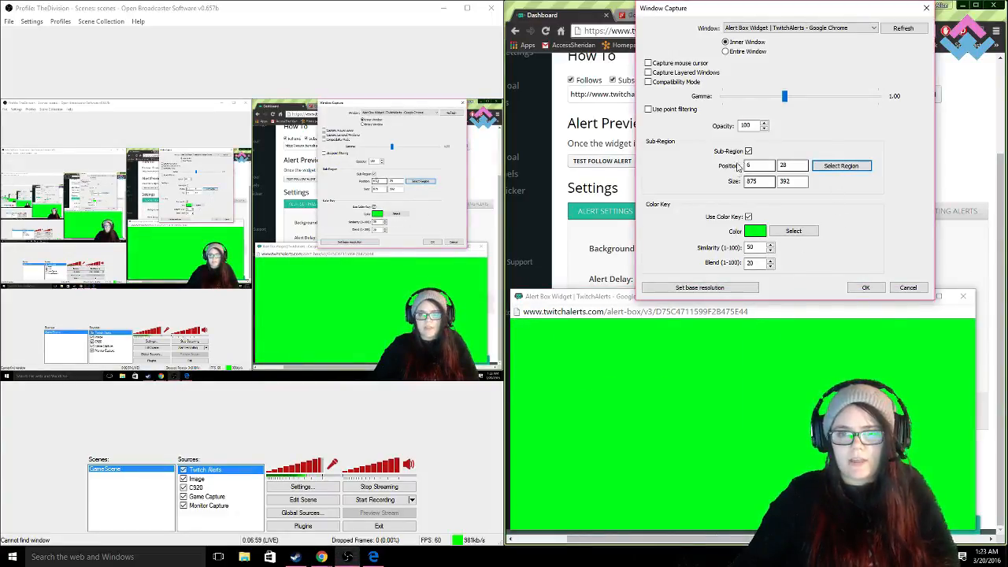
{"action": "left_click", "coordinate": [864, 288]}
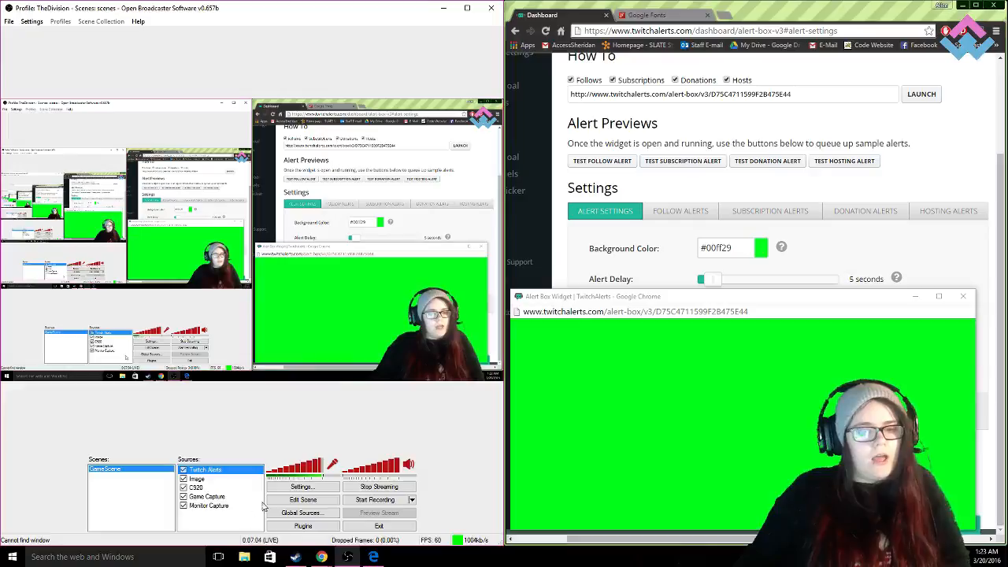
- Send a test follow alert from the dashboard, and in Microsoft Edge follow the channel from its Twitch profile page
{"action": "left_click", "coordinate": [611, 162]}
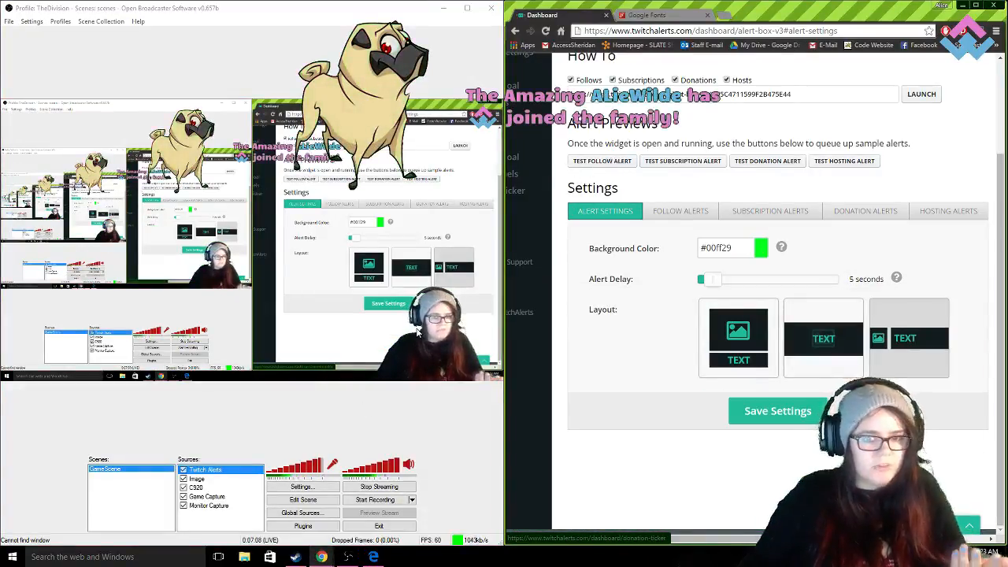
{"action": "left_click", "coordinate": [373, 557]}
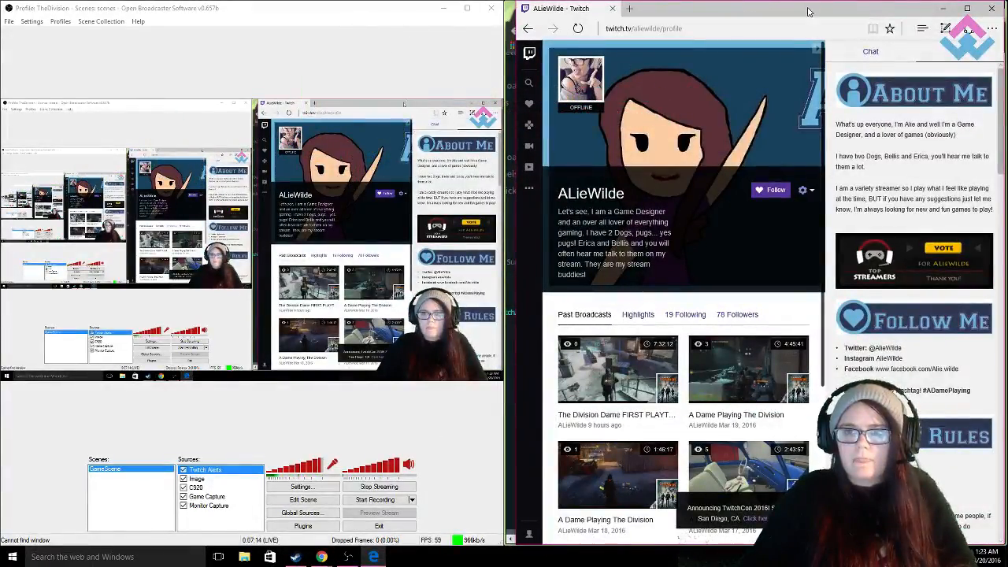
{"action": "left_click_drag", "start_coordinate": [810, 10], "coordinate": [804, 10]}
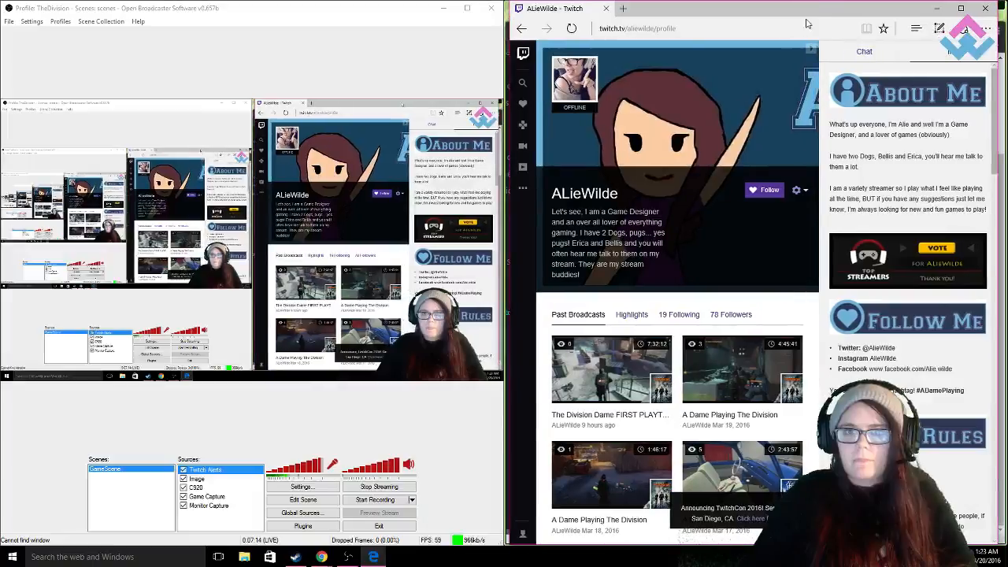
{"action": "left_click", "coordinate": [761, 196]}
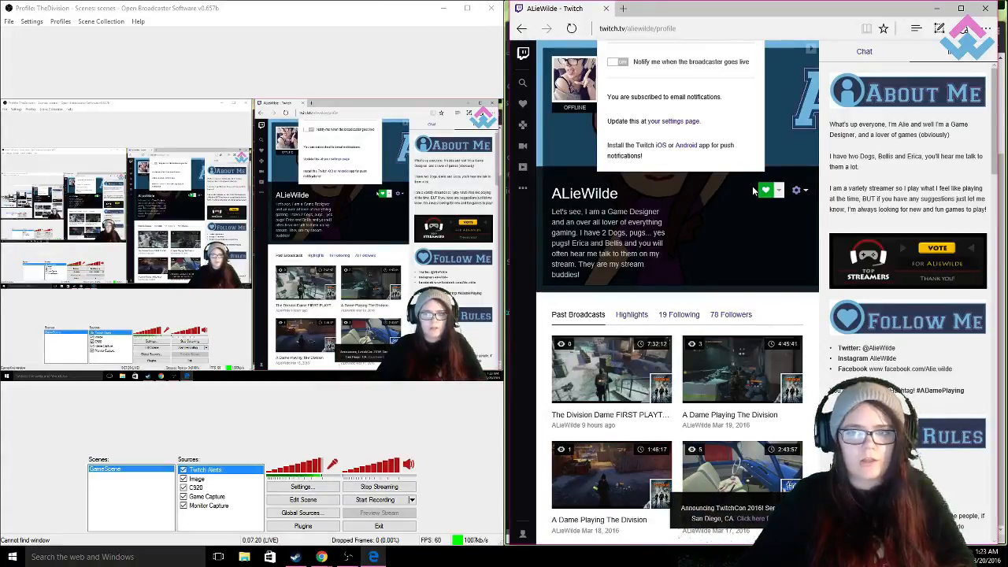
{"action": "left_click", "coordinate": [791, 314]}
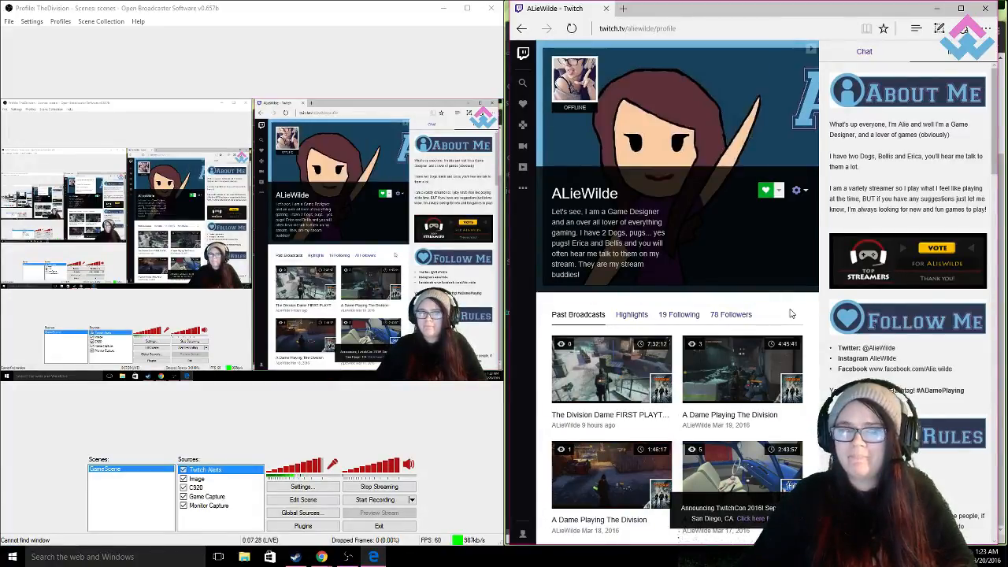